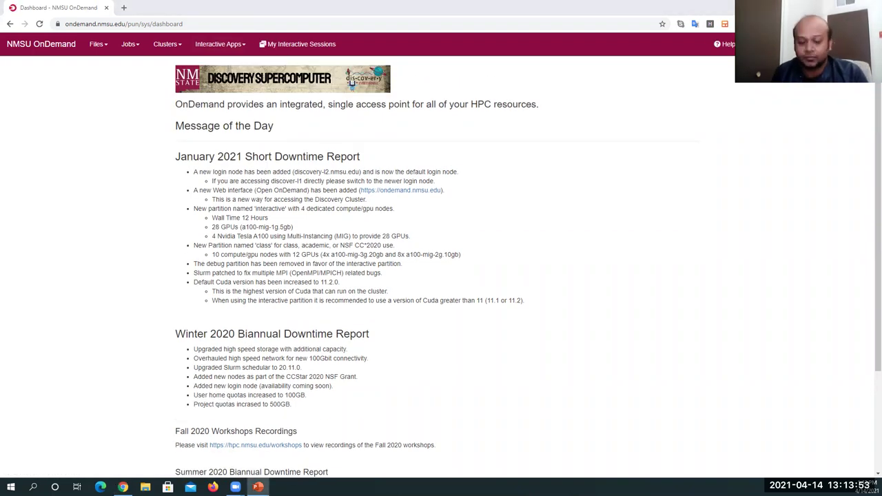
# - Switch to the PowerPoint slideshow and review the slides on running Jupyter Notebook on Discovery, through the session form fields
pyautogui.hotkey('alt', 'Tab')
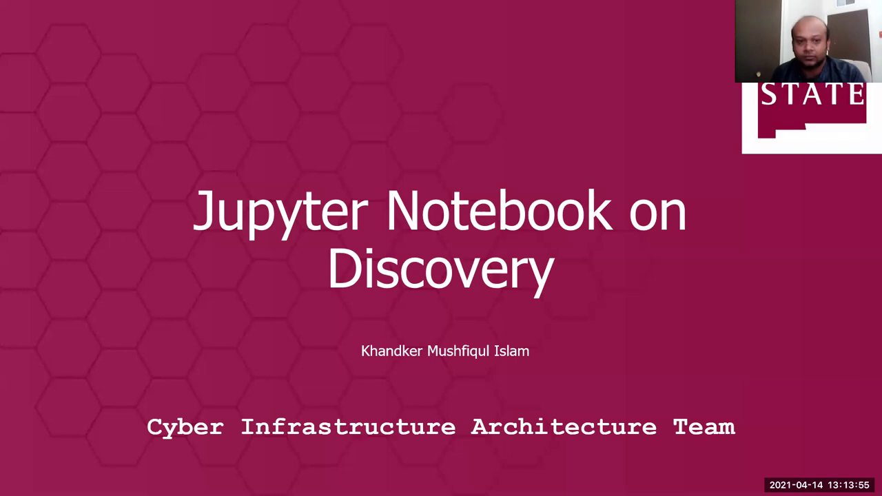
pyautogui.press('Right')
pyautogui.press('Right')
pyautogui.press('Right')
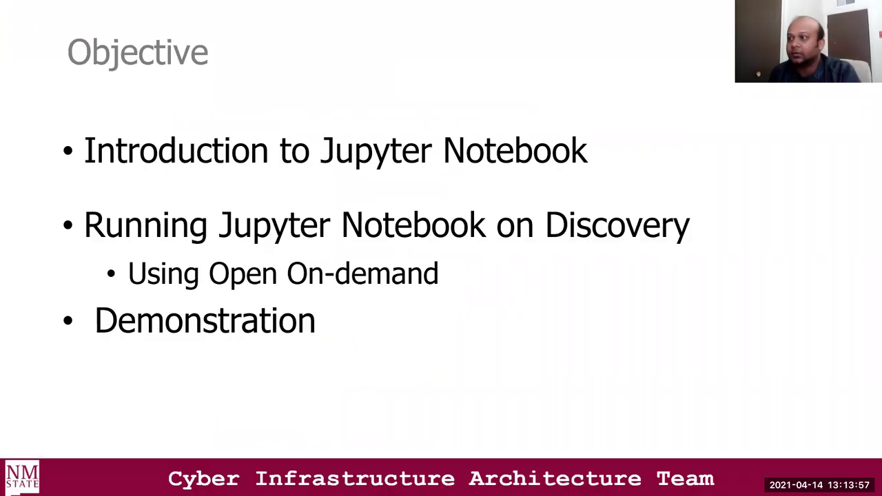
pyautogui.press('Right')
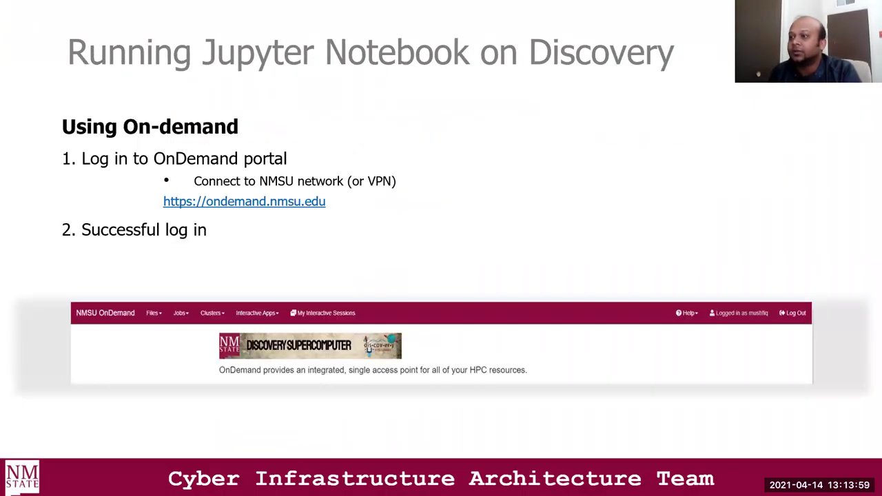
pyautogui.press('Right')
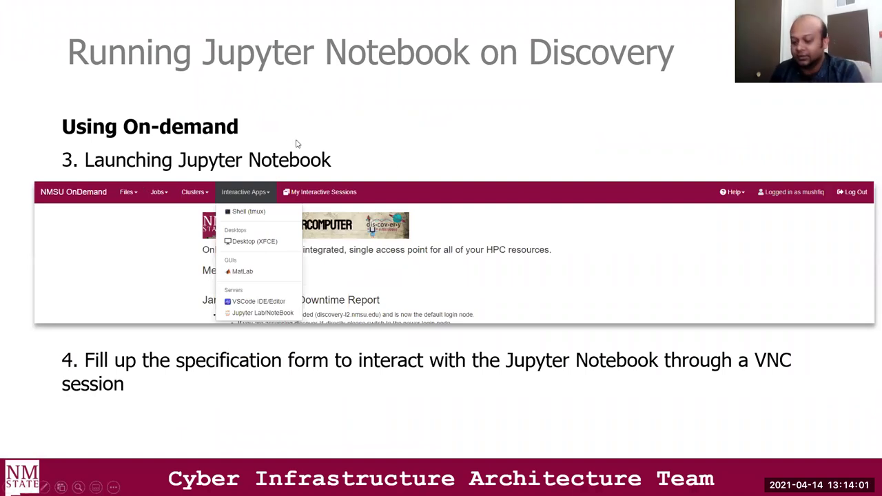
pyautogui.press('Right')
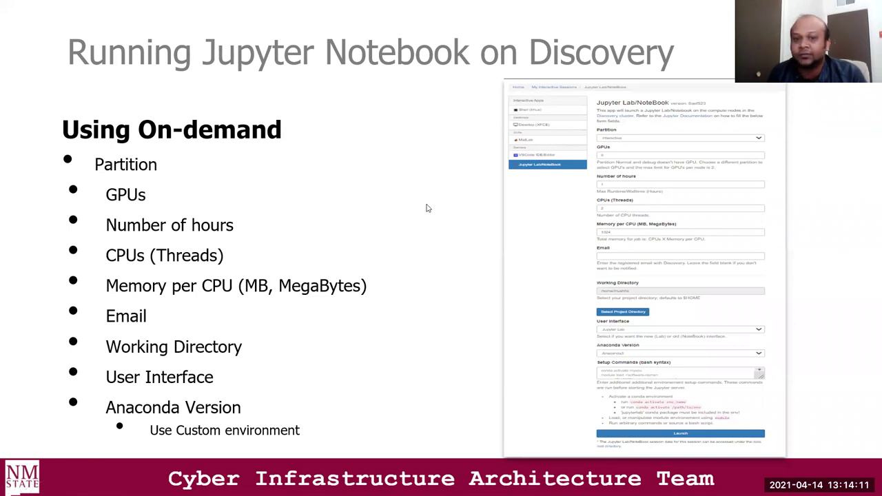
# - Switch back to the NMSU OnDemand page in the browser and open the Jupyter Lab/NoteBook interactive app form
pyautogui.hotkey('alt', 'Tab')
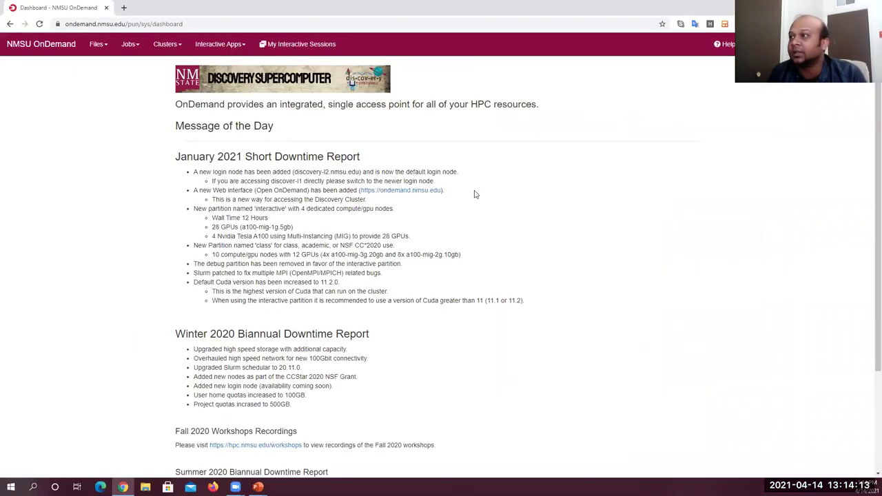
pyautogui.click(221, 44)
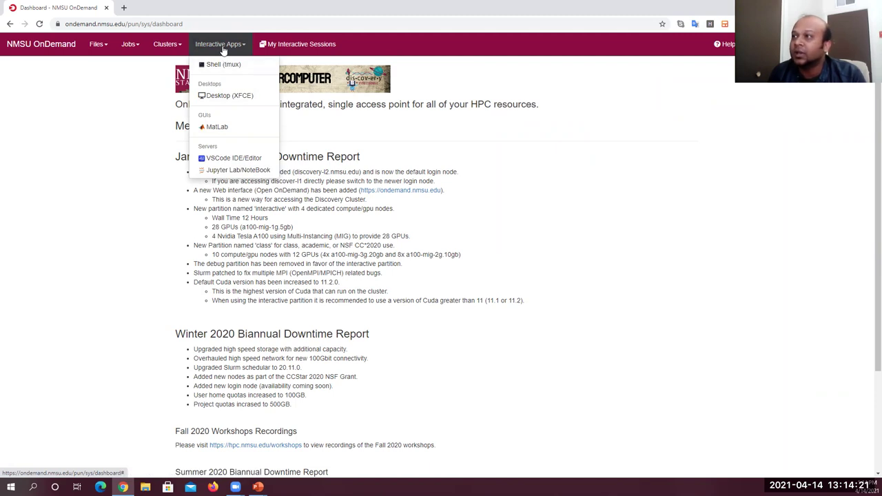
pyautogui.click(254, 172)
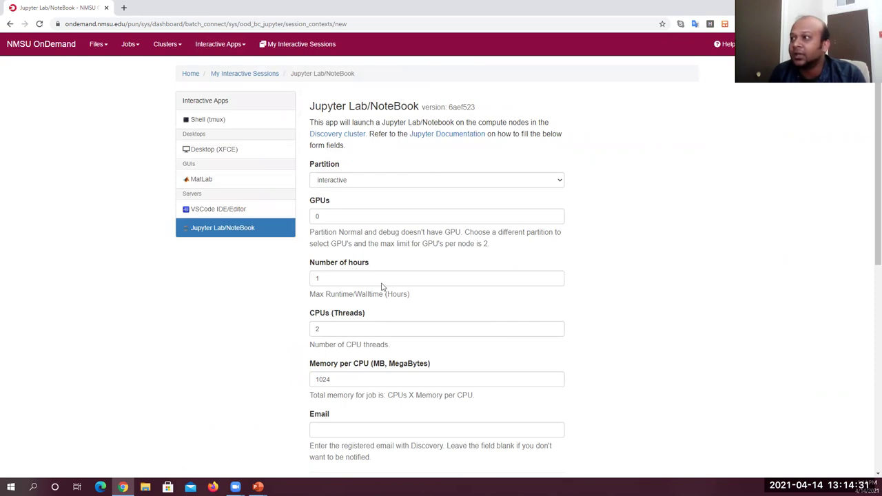
# - Set the Jupyter session's partition to normal and its number of hours to 2
pyautogui.scroll(-6, 715, 223)
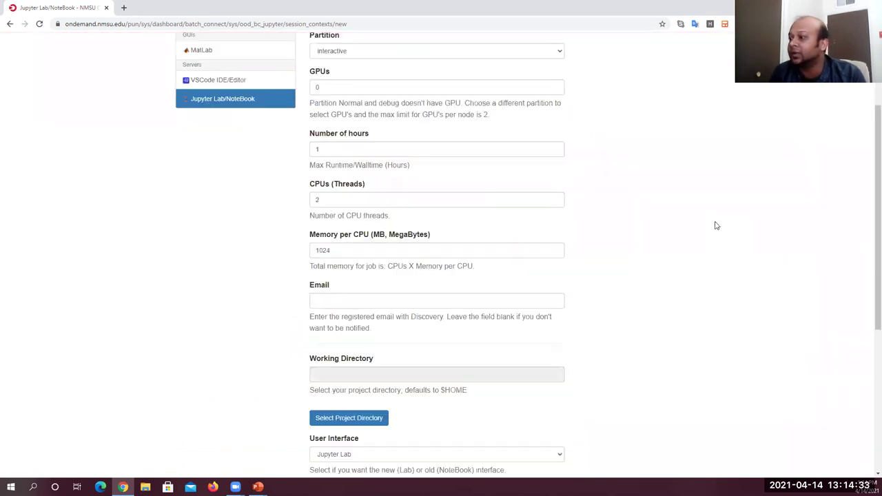
pyautogui.scroll(6, 429, 391)
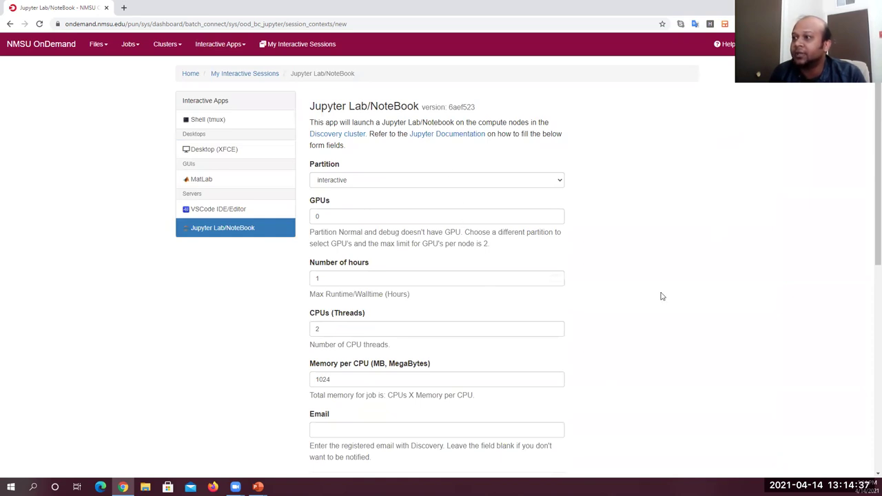
pyautogui.scroll(-1, 870, 193)
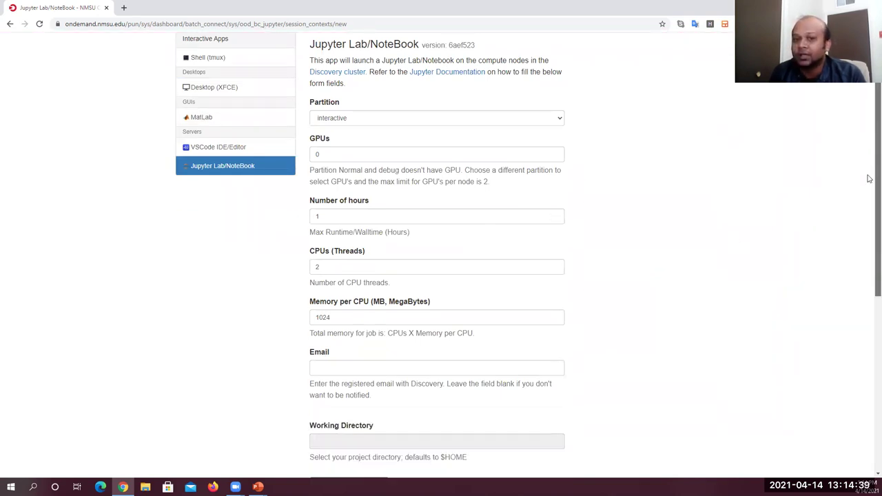
pyautogui.scroll(1, 870, 134)
pyautogui.scroll(-1, 858, 155)
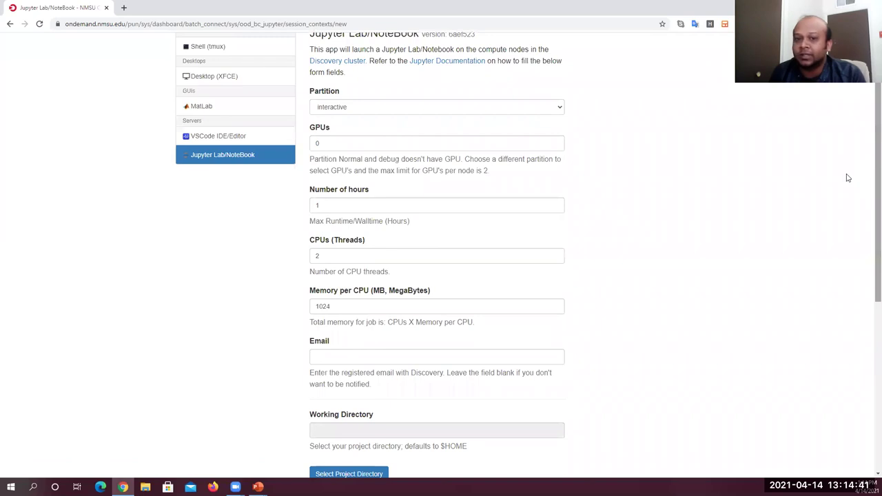
pyautogui.click(561, 111)
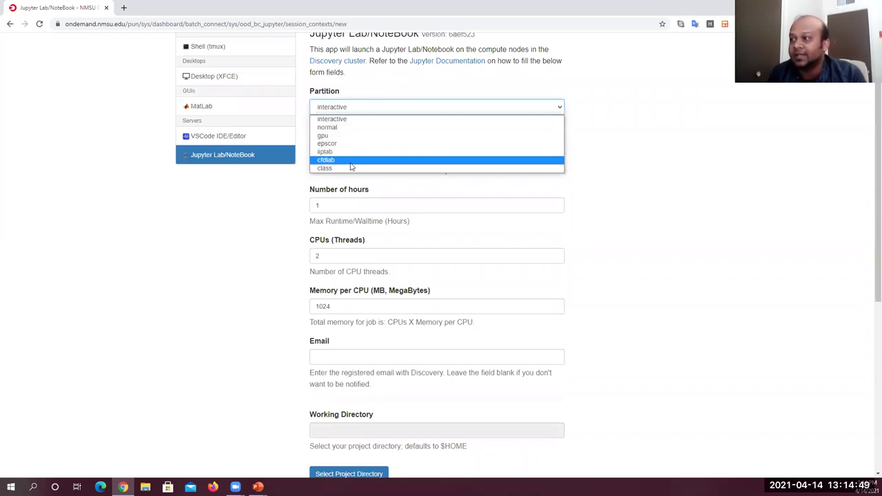
pyautogui.click(631, 164)
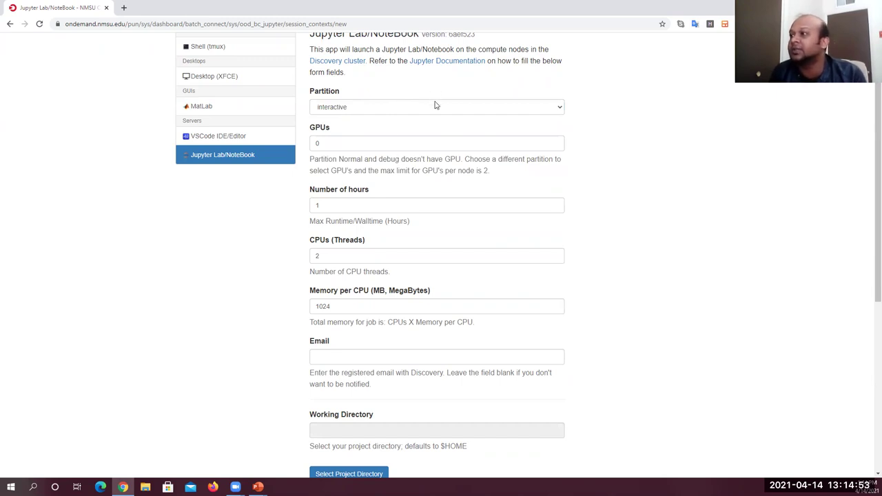
pyautogui.click(481, 108)
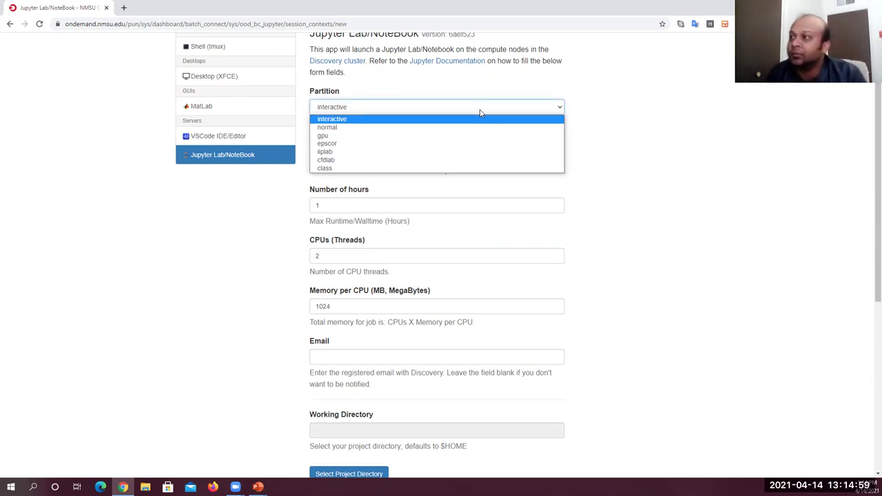
pyautogui.click(333, 129)
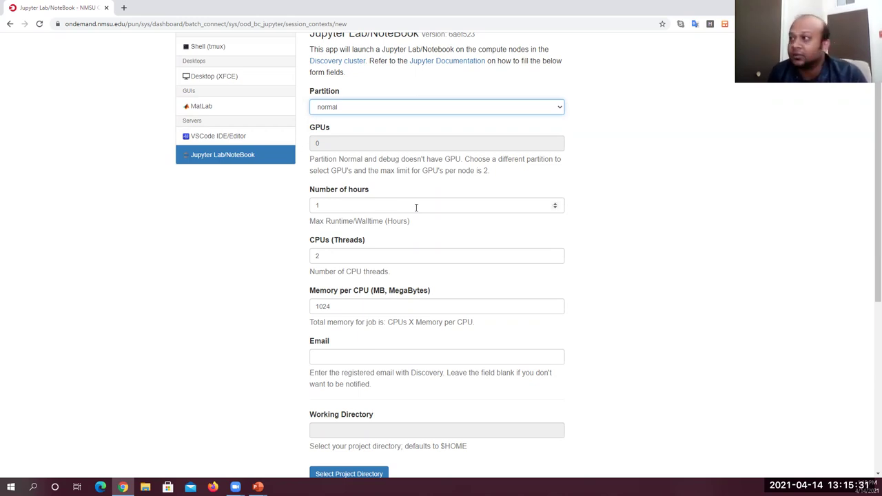
pyautogui.click(555, 203)
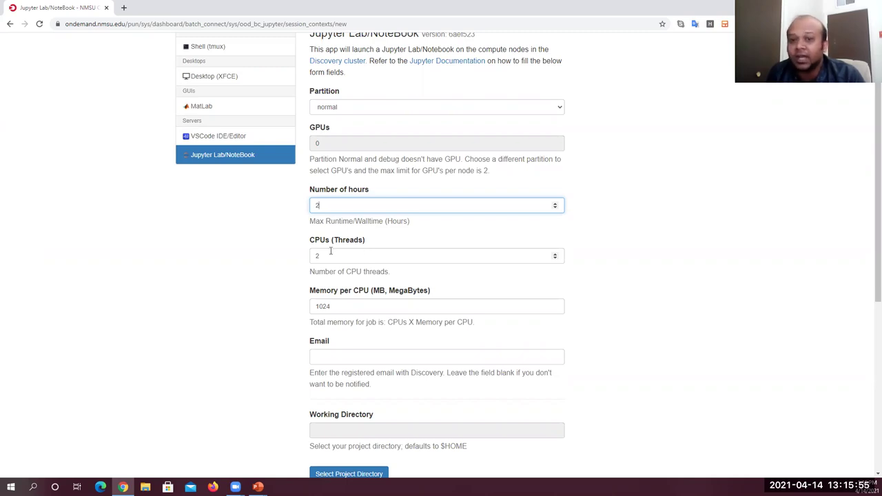
# - Try raising the number of CPU threads to 15, and set it back to 2
pyautogui.click(330, 251)
pyautogui.moveTo(322, 255); pyautogui.dragTo(295, 253)
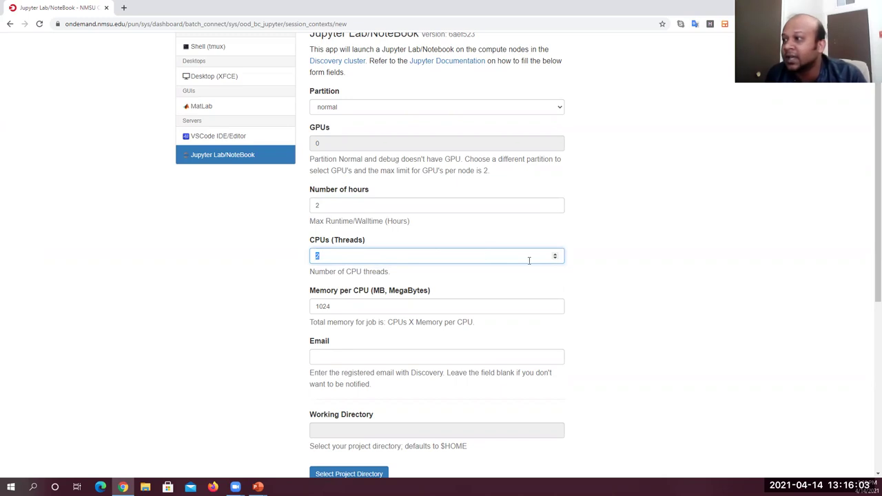
pyautogui.click(556, 256)
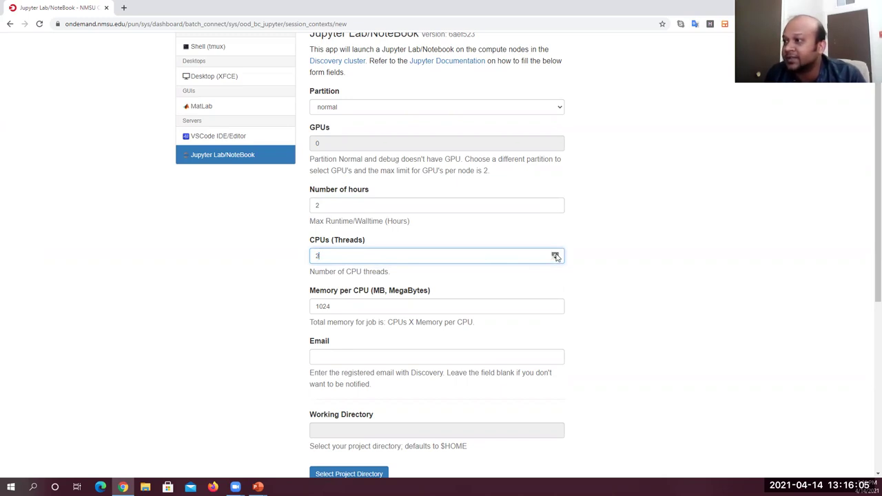
pyautogui.click(555, 256)
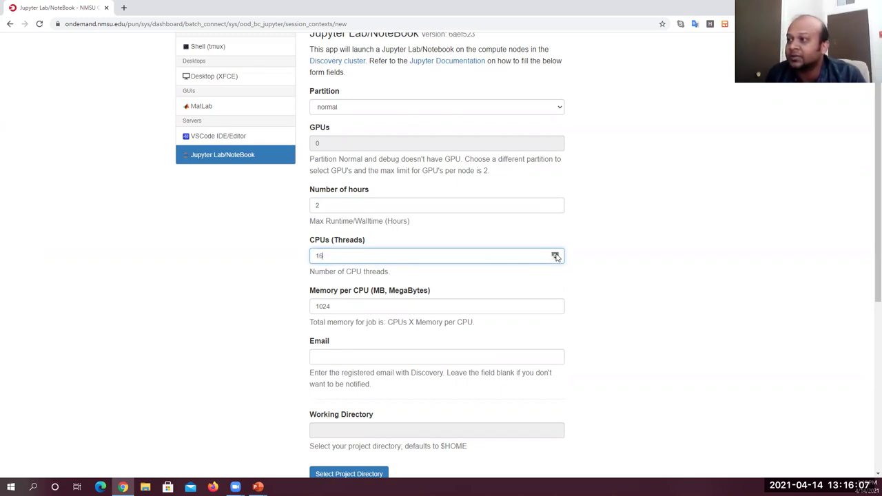
pyautogui.write('2')
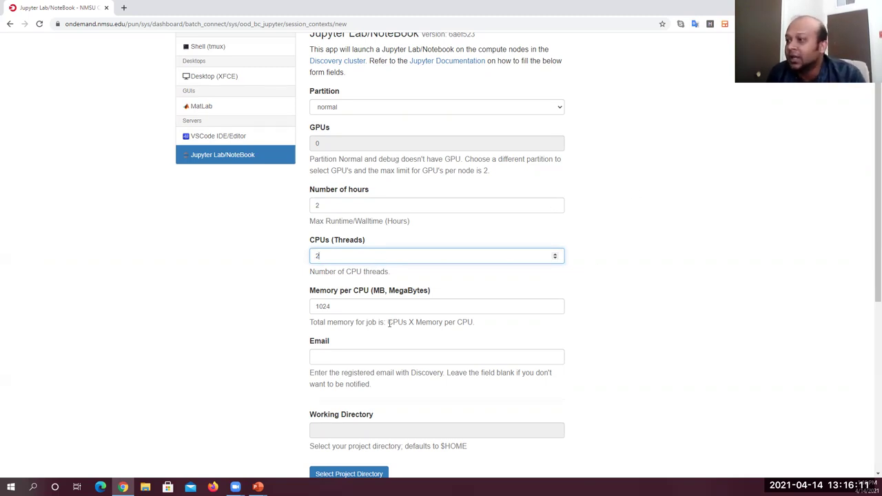
# - Try a memory per CPU of 8192 MB, restore it to 1024 MB, and leave the email field blank
pyautogui.scroll(-1, 395, 323)
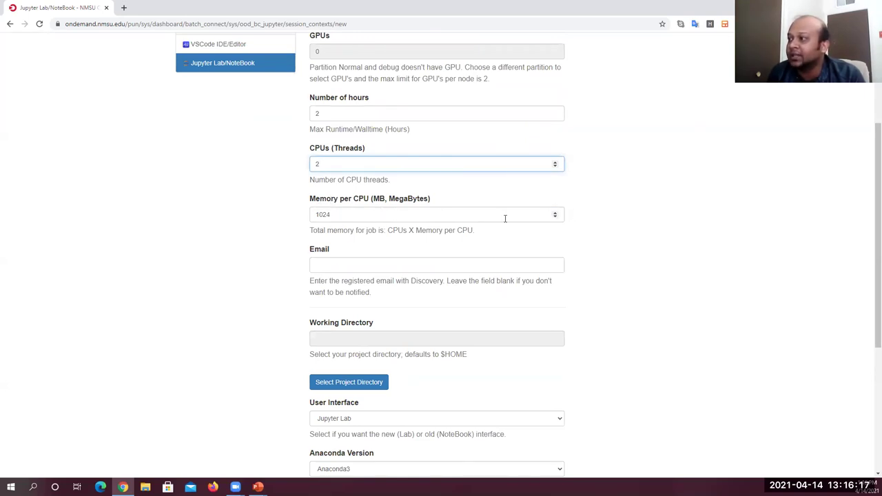
pyautogui.click(556, 212)
pyautogui.click(556, 213)
pyautogui.click(556, 213)
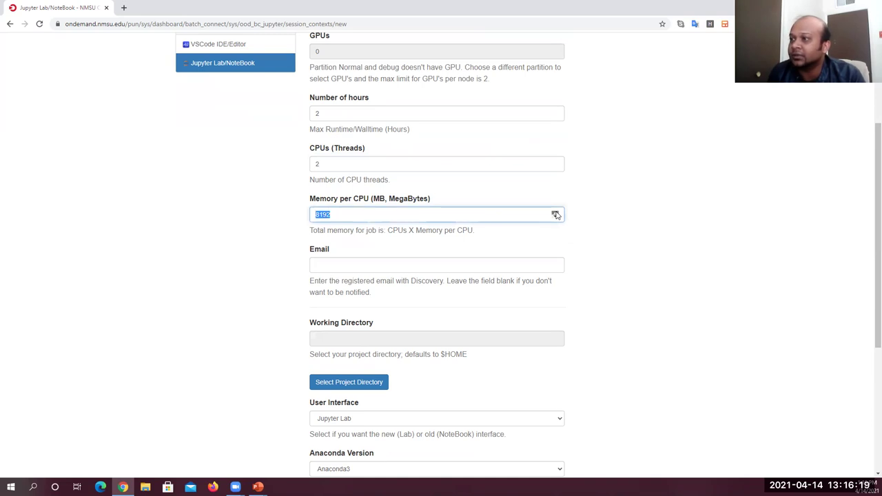
pyautogui.click(556, 218)
pyautogui.click(557, 218)
pyautogui.click(557, 218)
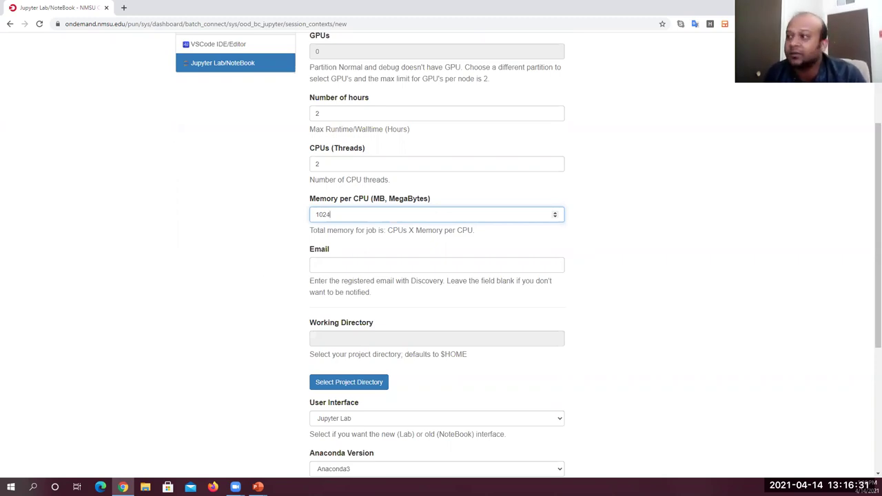
pyautogui.click(349, 264)
pyautogui.click(241, 268)
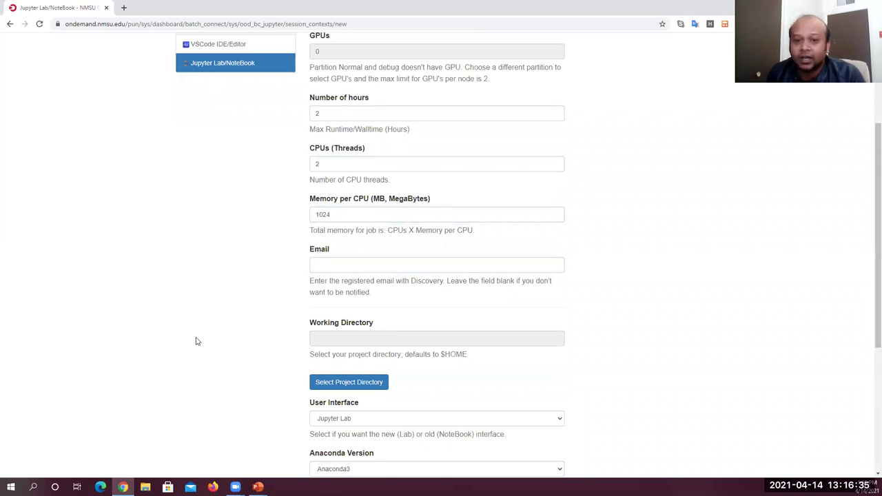
# - Choose the jupyternote folder in the home directory as the session's working directory
pyautogui.scroll(-1, 264, 347)
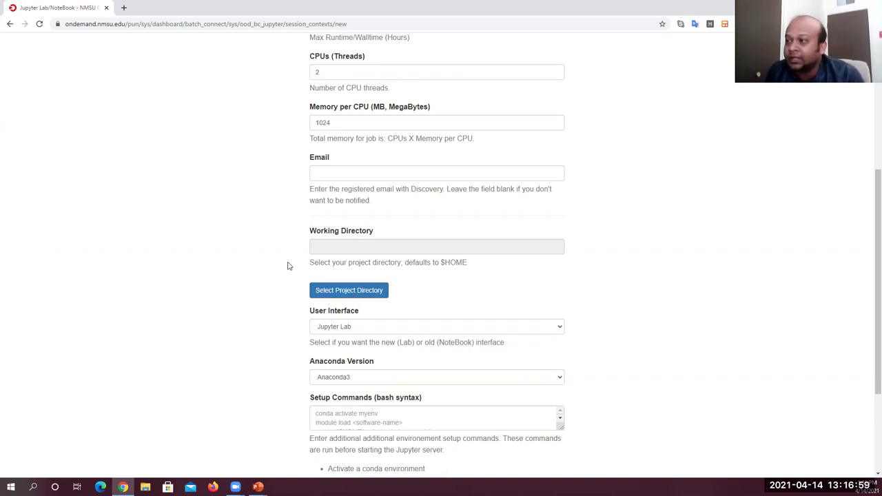
pyautogui.click(369, 296)
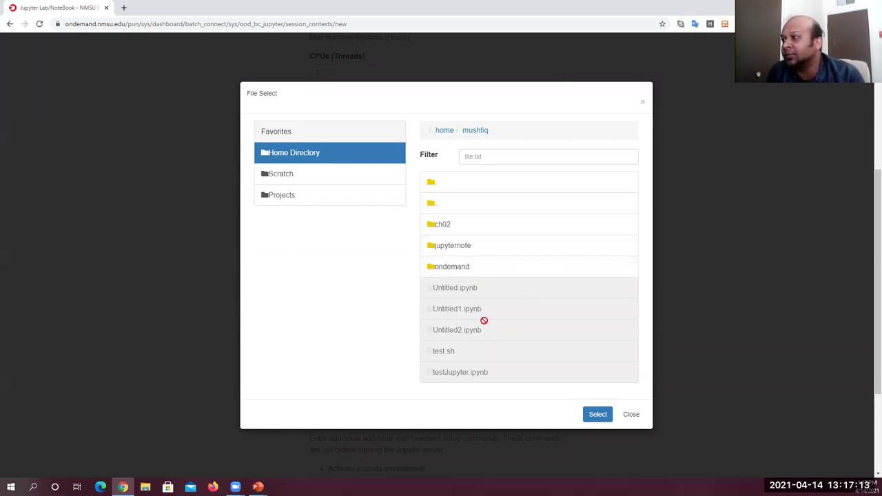
pyautogui.click(461, 270)
pyautogui.click(464, 246)
pyautogui.click(469, 225)
pyautogui.click(467, 246)
pyautogui.click(465, 266)
pyautogui.click(469, 246)
pyautogui.click(470, 226)
pyautogui.click(467, 246)
pyautogui.click(466, 267)
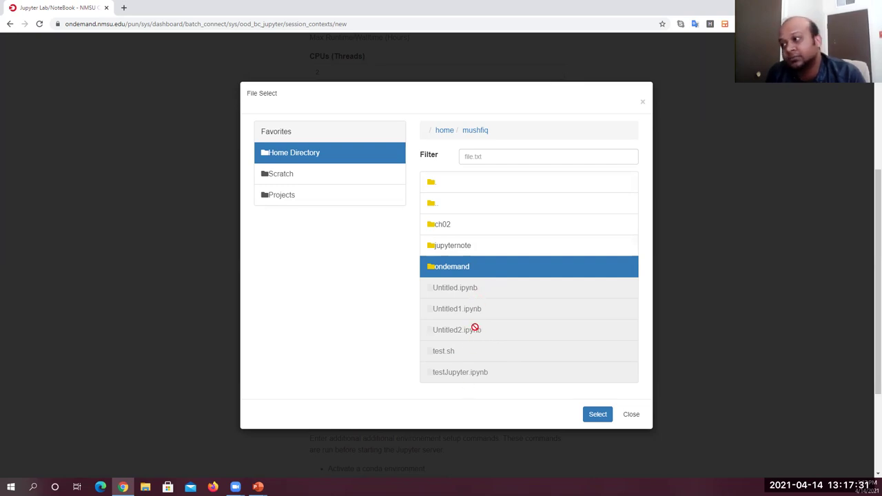
pyautogui.click(485, 246)
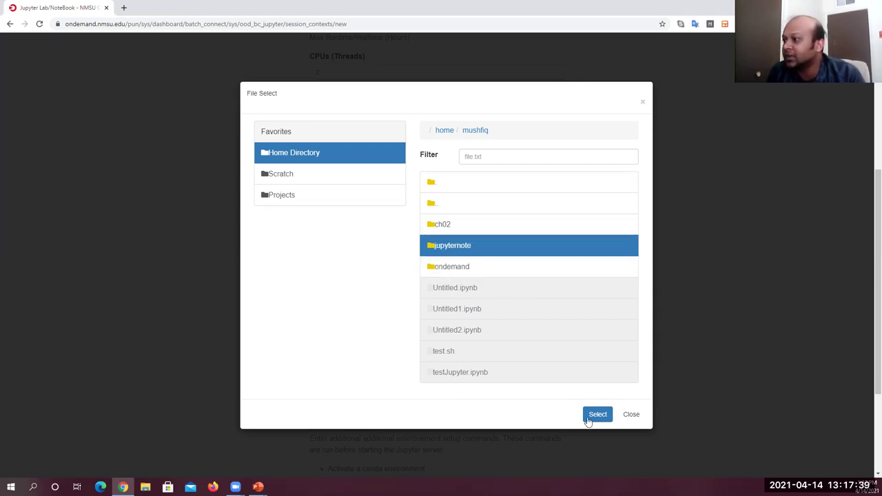
pyautogui.click(590, 419)
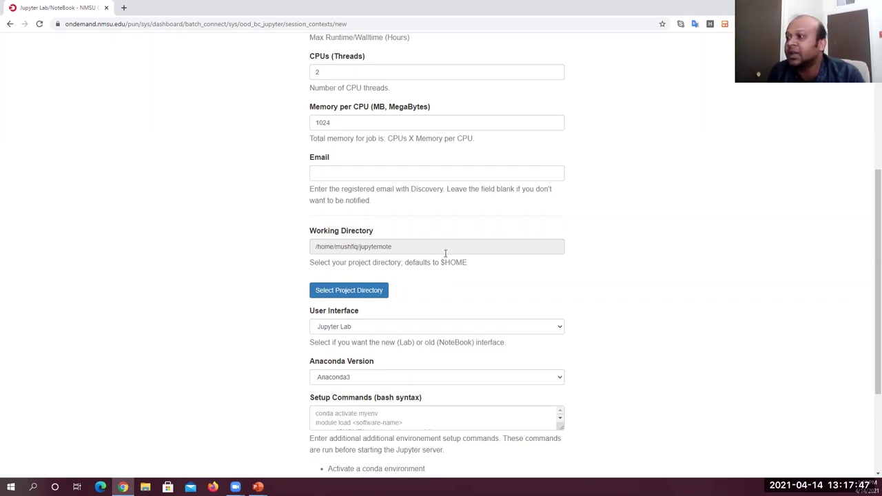
# - Examine the available user interfaces and Anaconda versions, and the example setup commands in the Jupyter session form
pyautogui.scroll(-1, 440, 306)
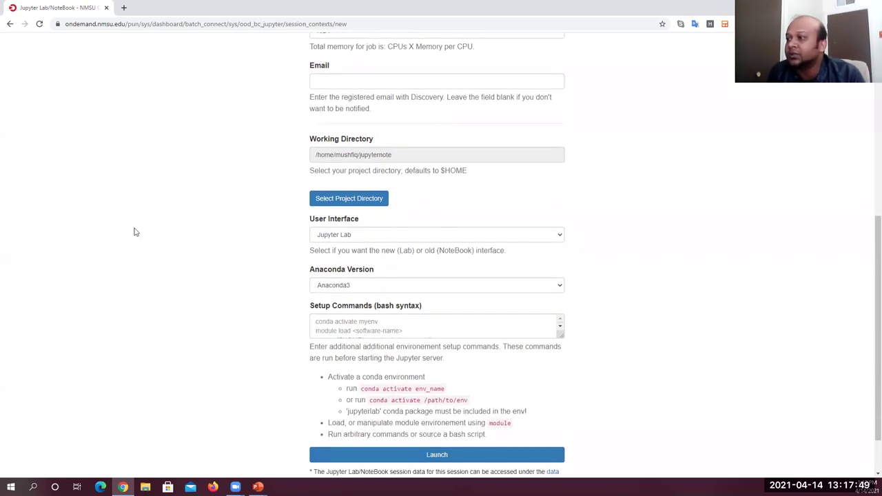
pyautogui.scroll(-1, 230, 206)
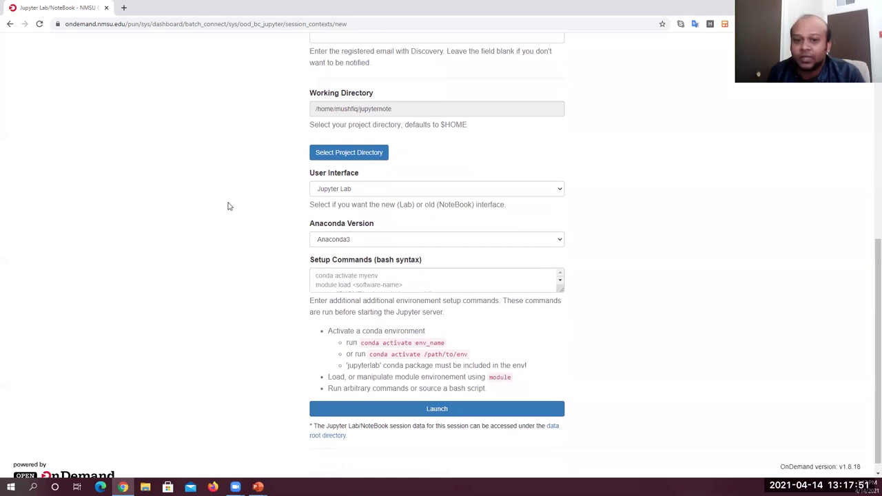
pyautogui.click(560, 190)
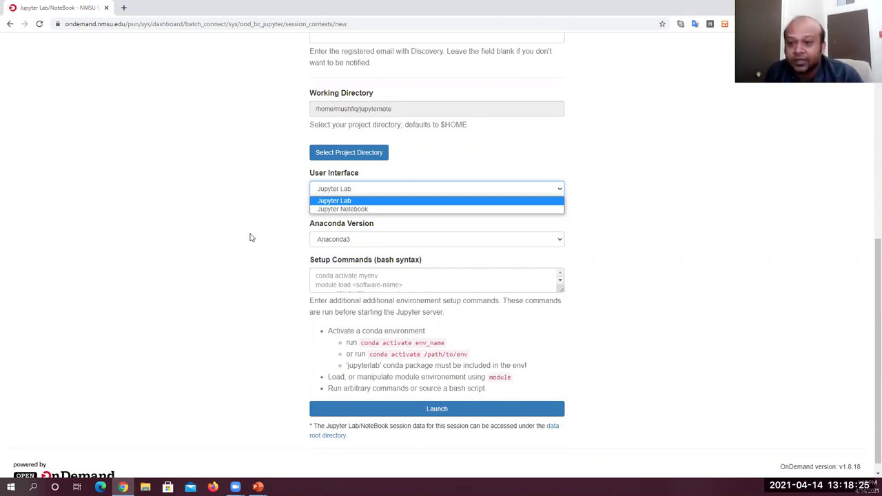
pyautogui.scroll(-1, 250, 238)
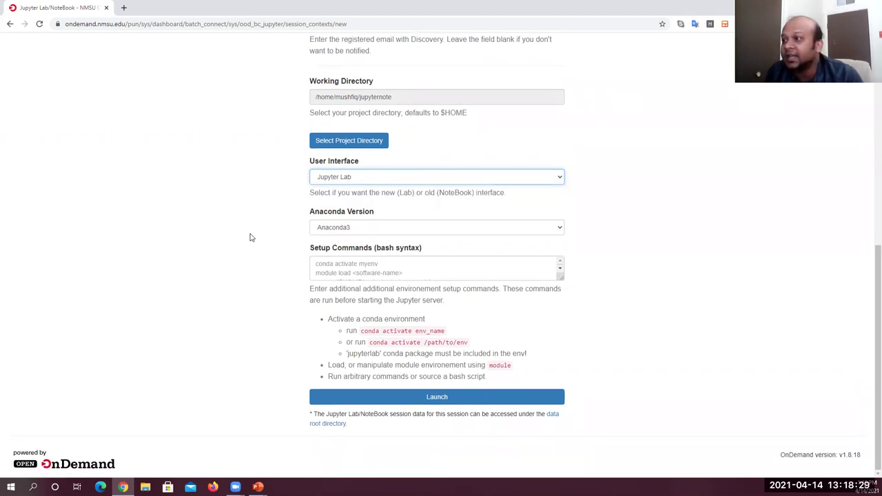
pyautogui.click(557, 231)
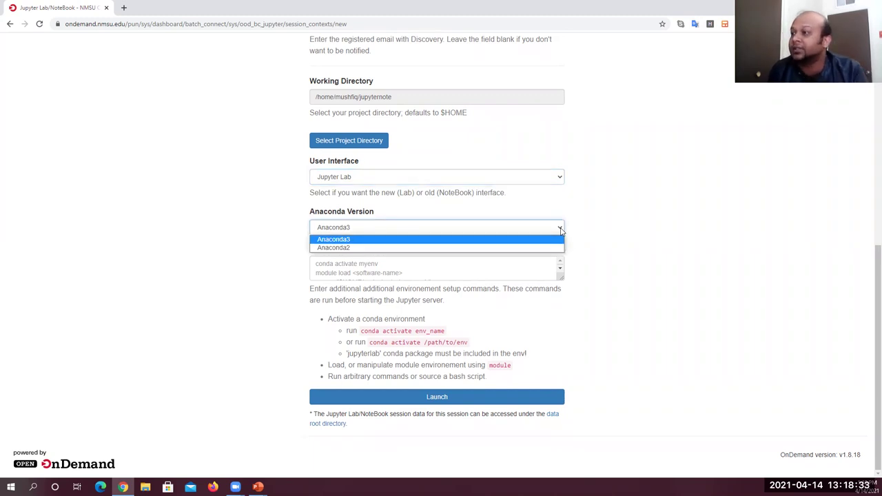
pyautogui.click(562, 231)
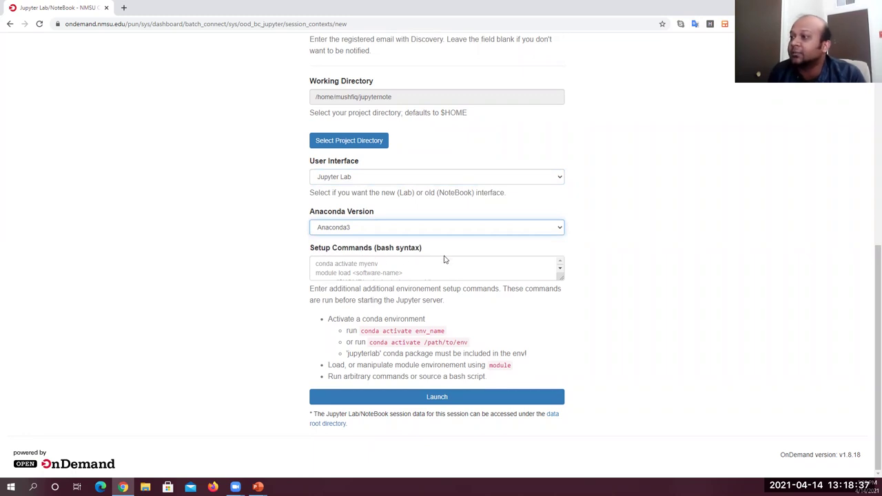
pyautogui.click(561, 270)
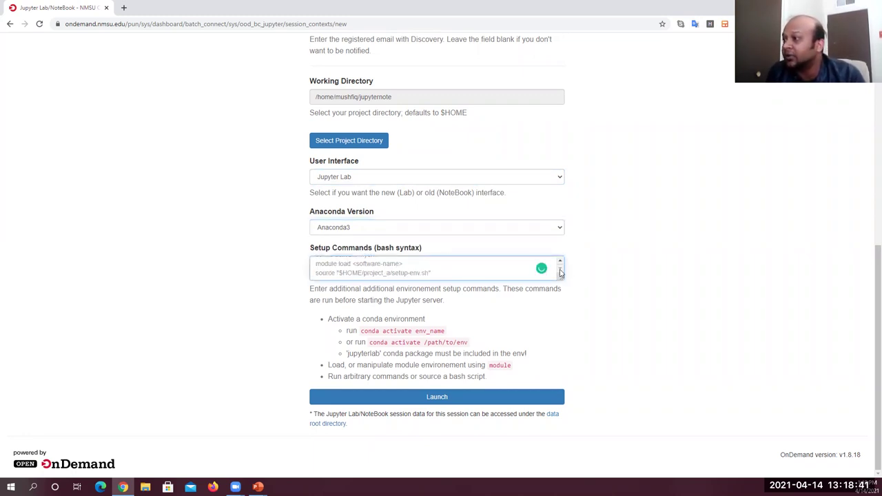
pyautogui.click(237, 271)
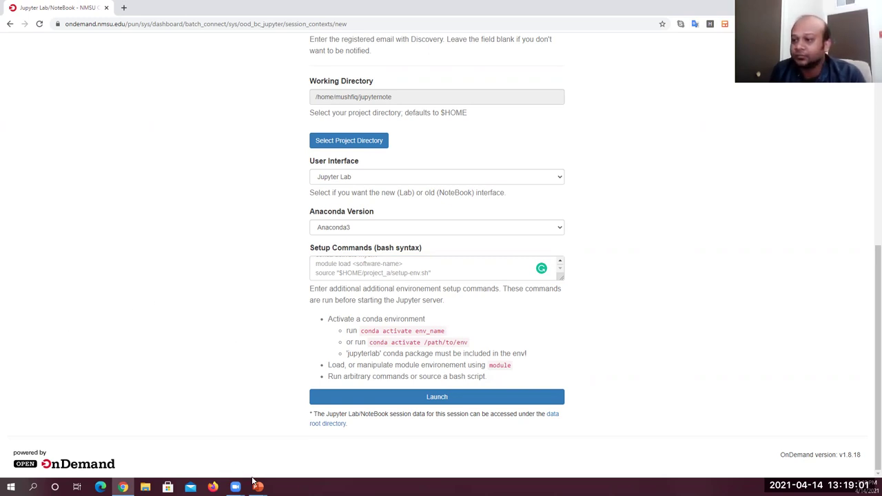
pyautogui.moveTo(258, 486)
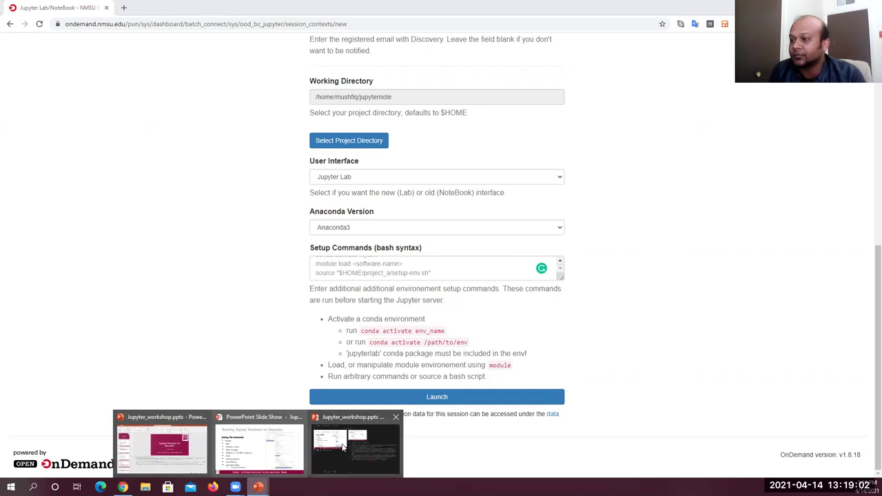
pyautogui.click(248, 441)
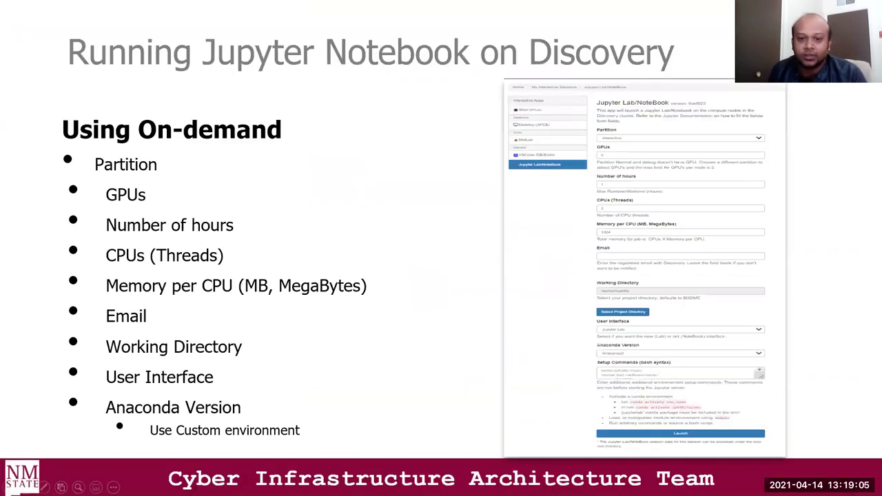
pyautogui.press('Right')
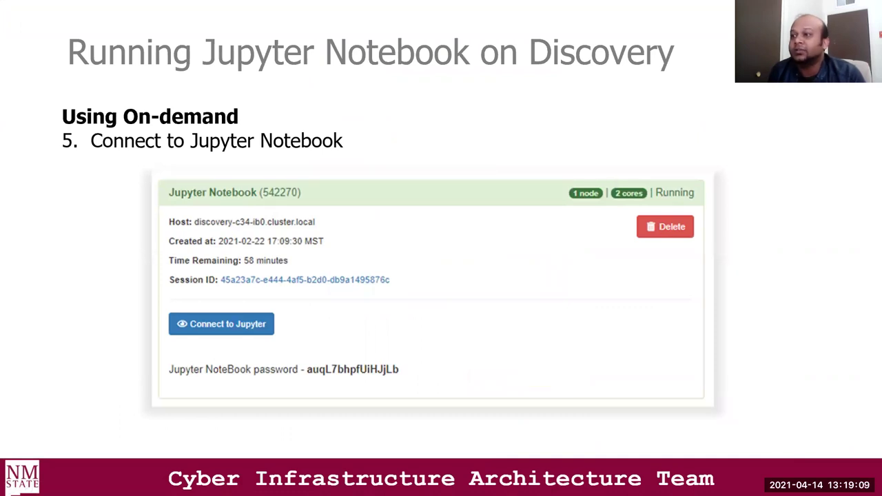
pyautogui.press('Right')
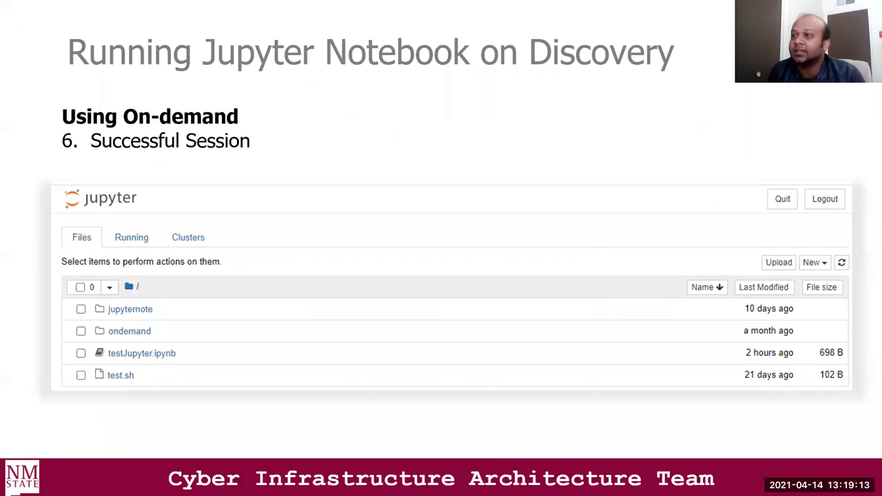
pyautogui.press('Right')
pyautogui.press('Left')
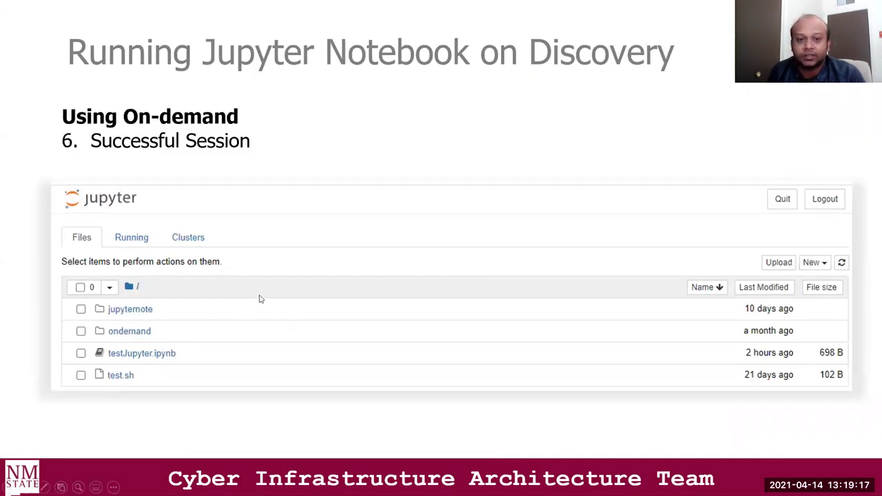
pyautogui.hotkey('alt', 'Tab')
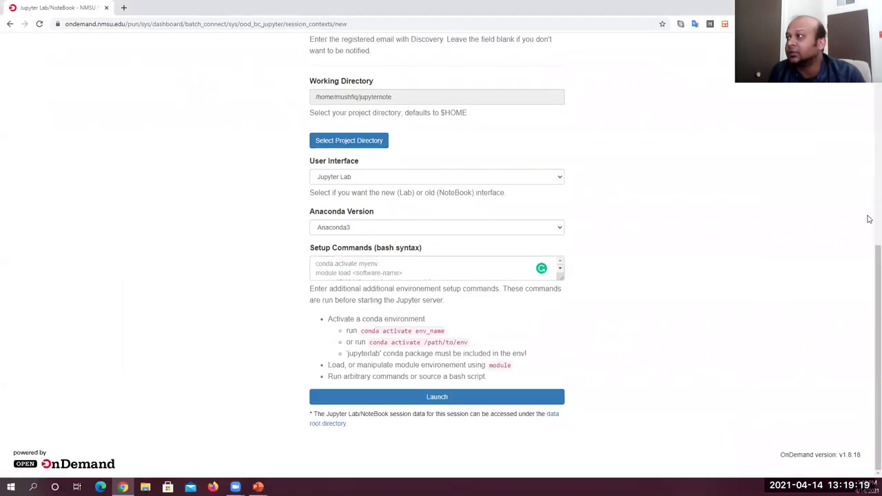
# - Review the session form from the partition and resource settings down to the working directory and setup commands
pyautogui.scroll(6, 869, 291)
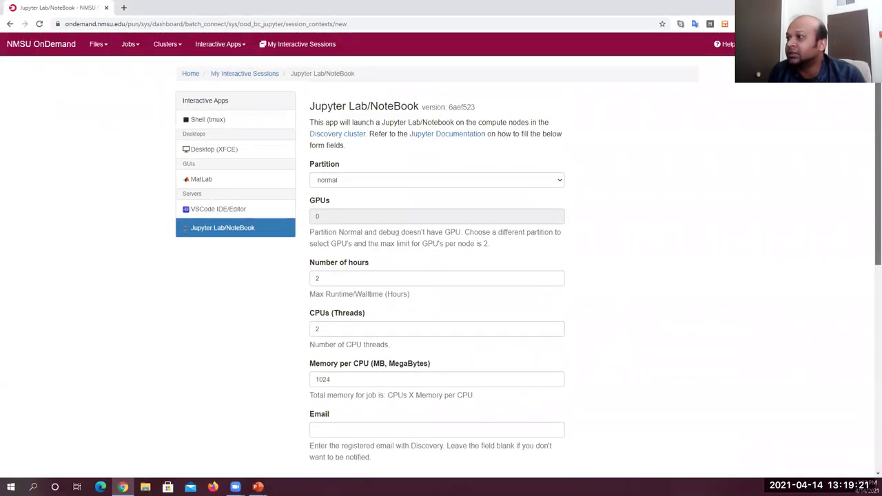
pyautogui.scroll(-1, 869, 110)
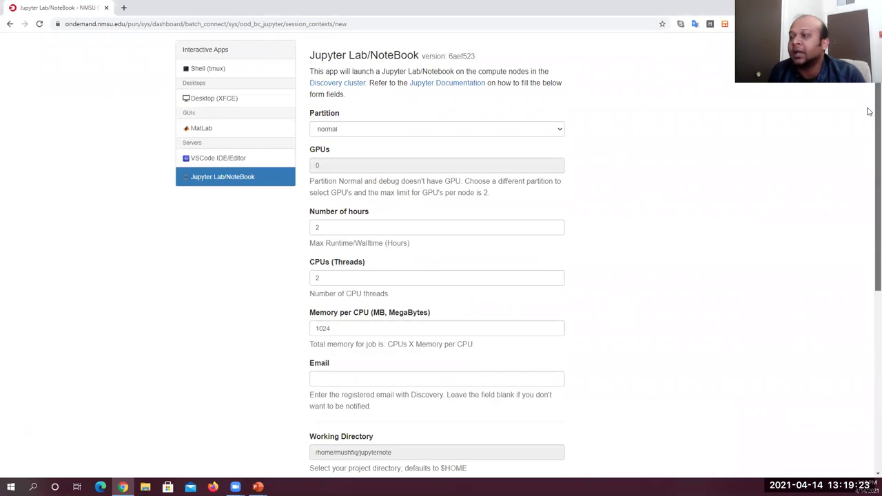
pyautogui.scroll(-2, 869, 117)
pyautogui.moveTo(870, 145); pyautogui.dragTo(869, 201)
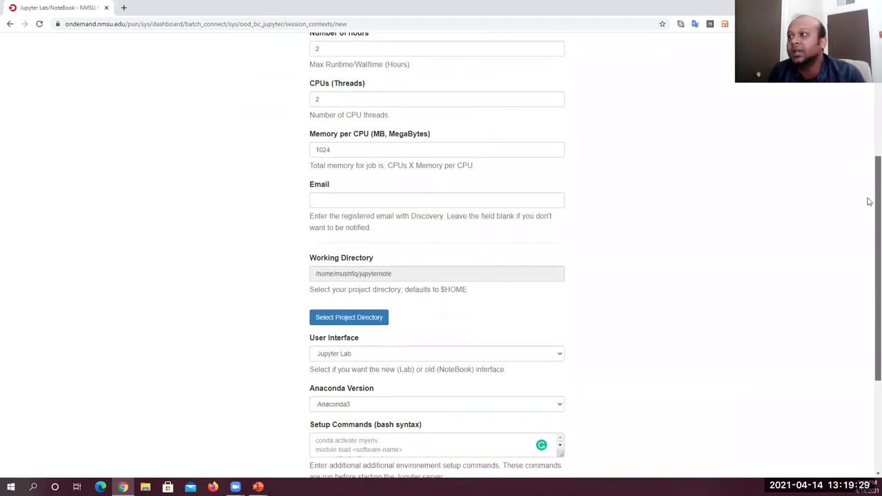
pyautogui.scroll(-1, 869, 207)
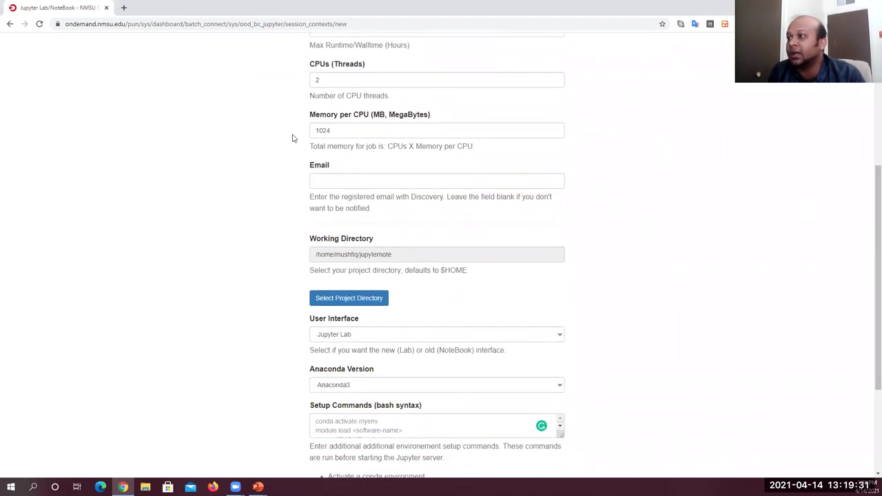
pyautogui.moveTo(869, 189); pyautogui.dragTo(869, 227)
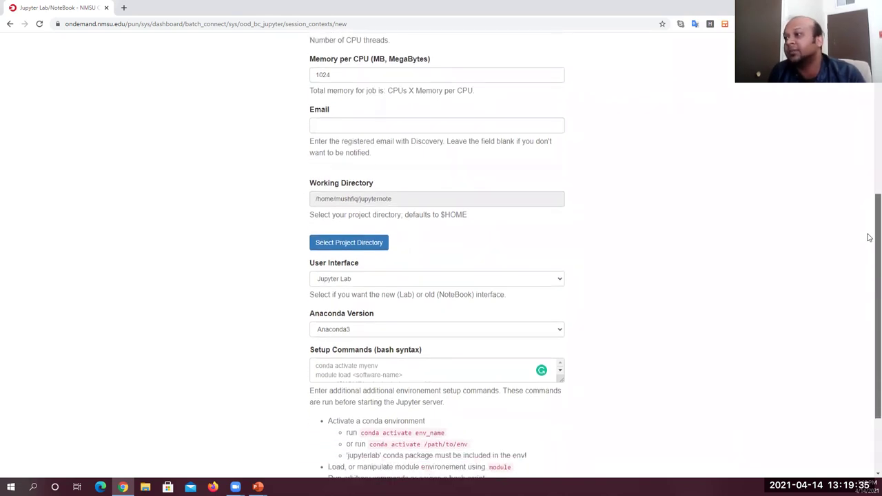
pyautogui.scroll(-3, 870, 237)
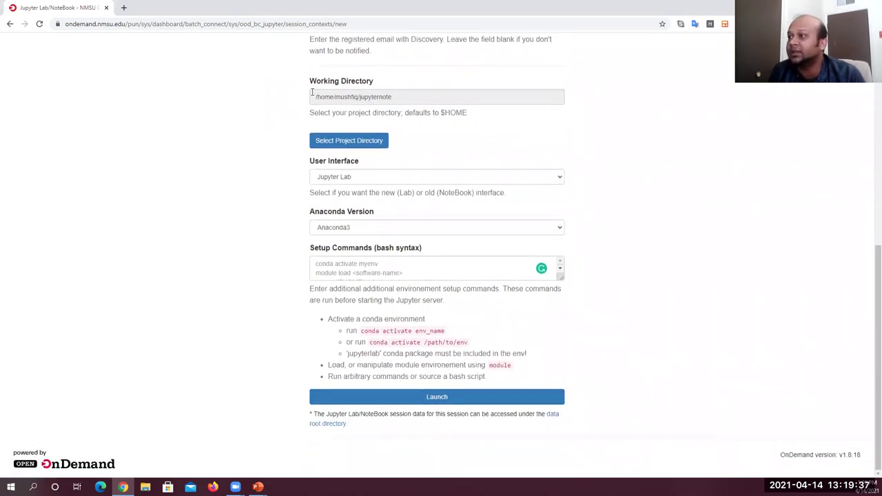
# - Set the user interface to Jupyter Notebook, leave the setup commands empty, and launch the session
pyautogui.click(374, 178)
pyautogui.click(371, 198)
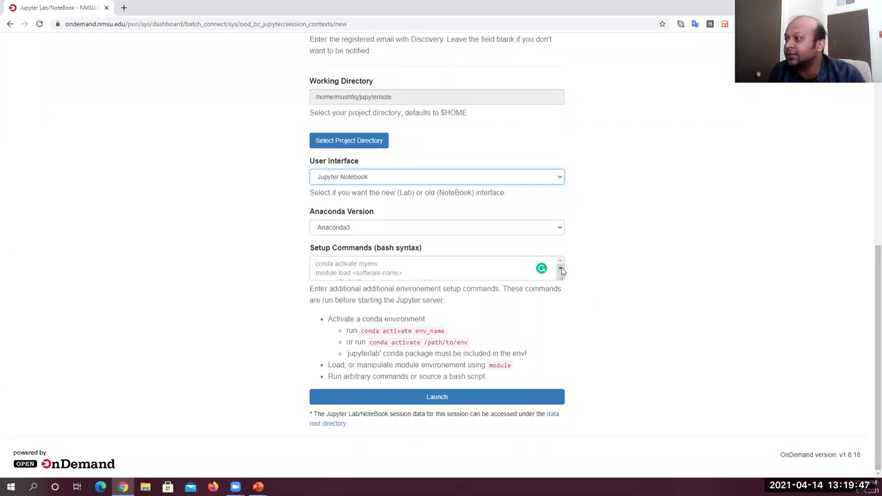
pyautogui.click(333, 265)
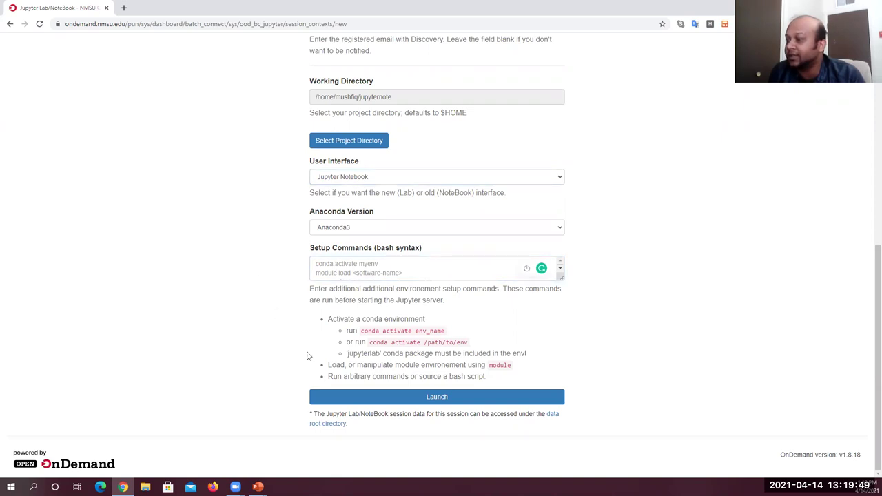
pyautogui.click(437, 400)
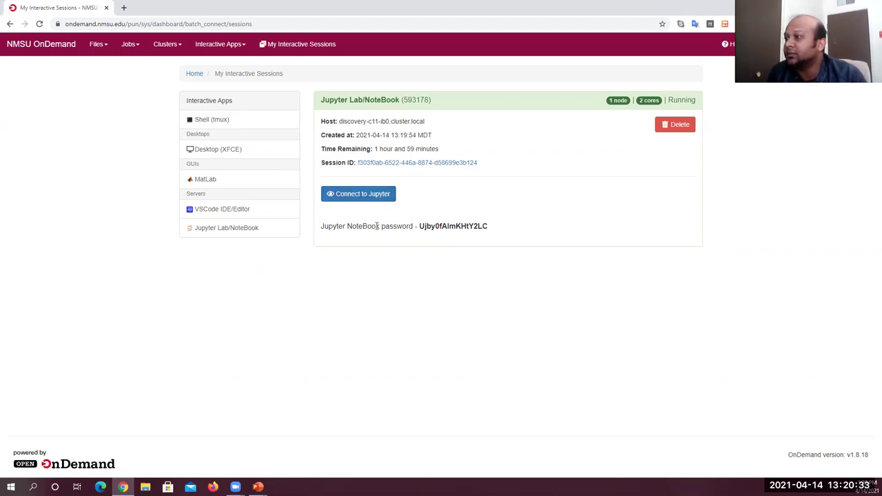
# - Select the generated notebook password on the running session's card and connect to Jupyter
pyautogui.moveTo(322, 226); pyautogui.dragTo(494, 228)
pyautogui.click(442, 240)
pyautogui.click(503, 229)
pyautogui.doubleClick(463, 225)
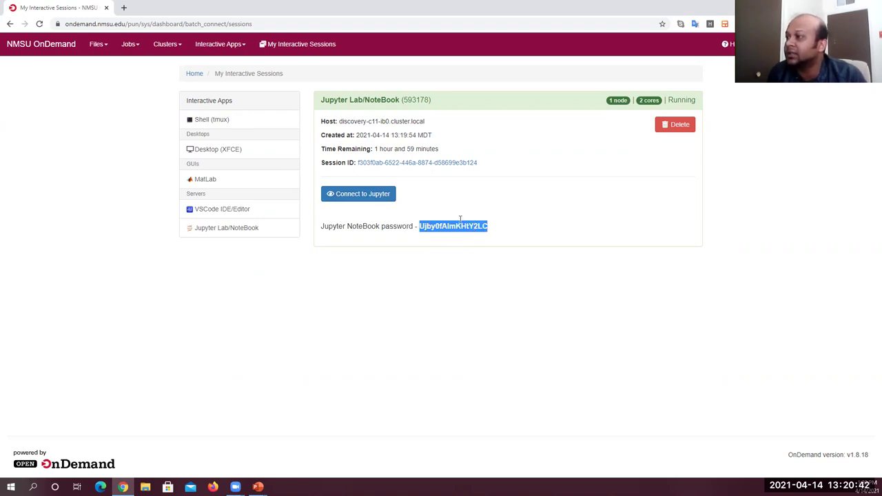
pyautogui.click(369, 195)
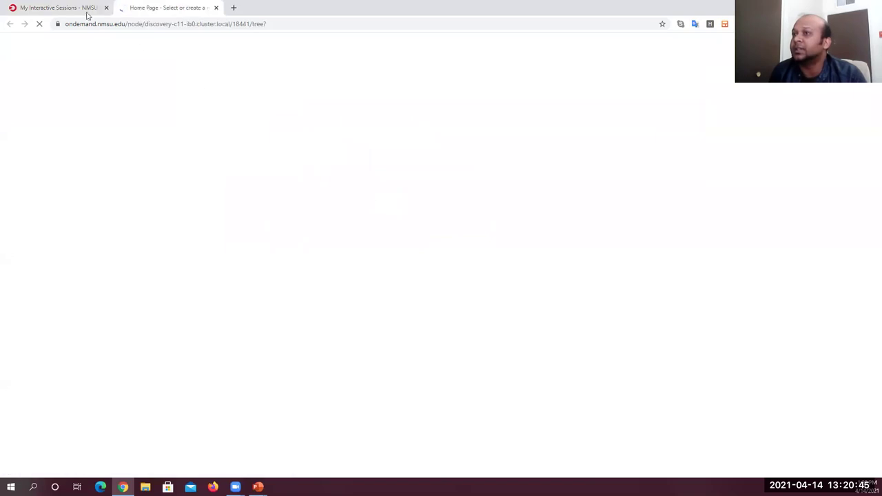
# - Check the session's remaining time on the My Interactive Sessions page and return to the Jupyter home page
pyautogui.click(87, 11)
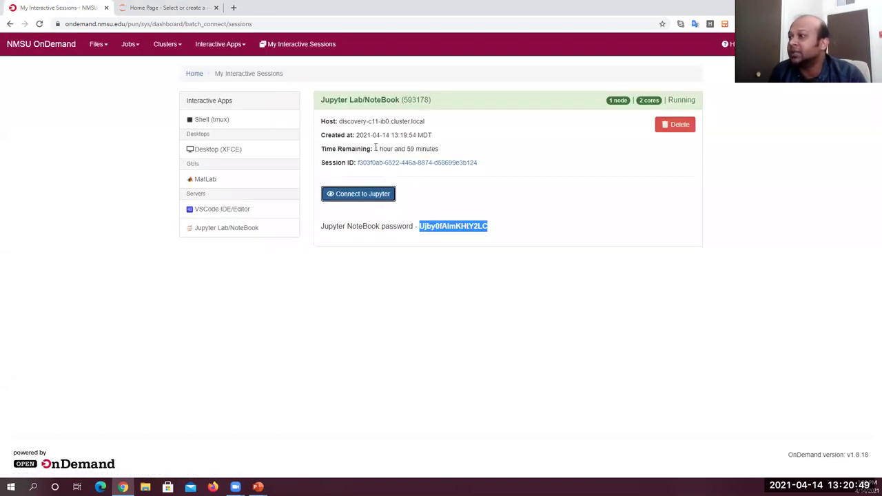
pyautogui.moveTo(374, 148); pyautogui.dragTo(451, 151)
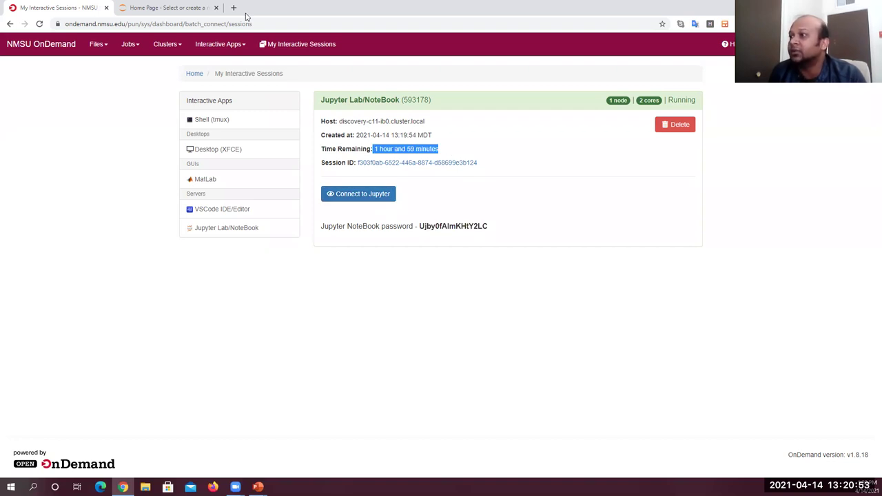
pyautogui.click(191, 7)
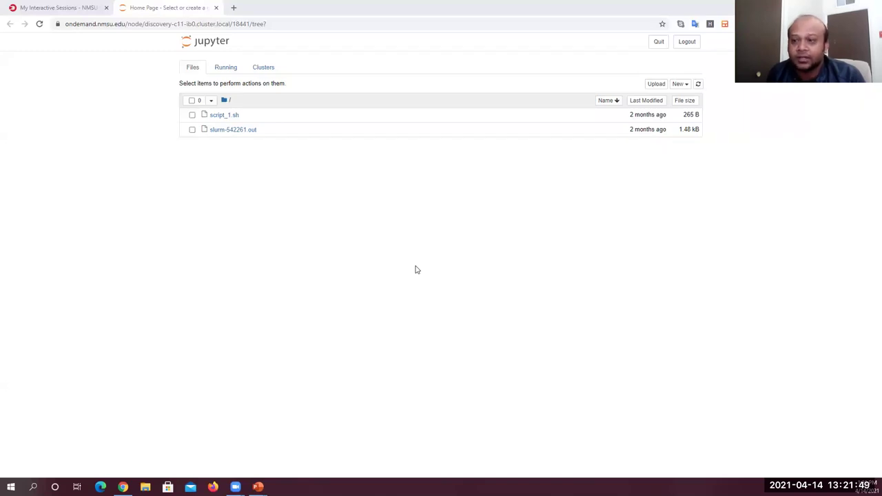
pyautogui.hotkey('alt', 'Tab')
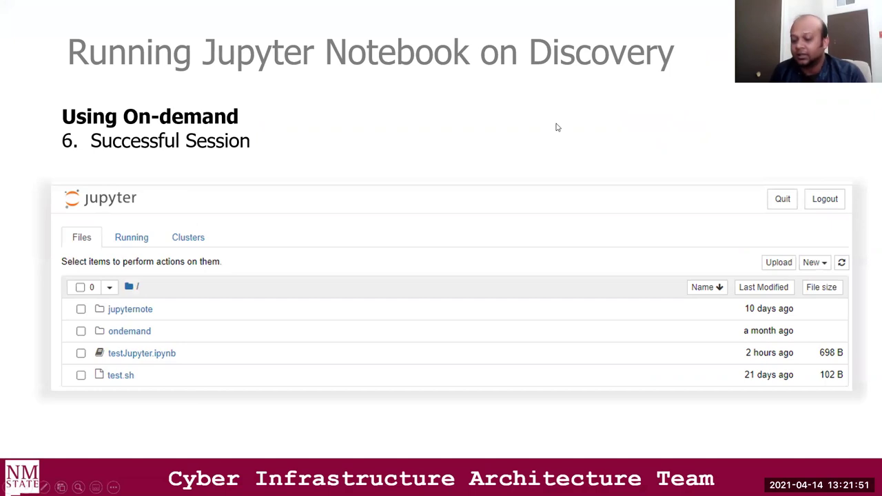
pyautogui.click(424, 179)
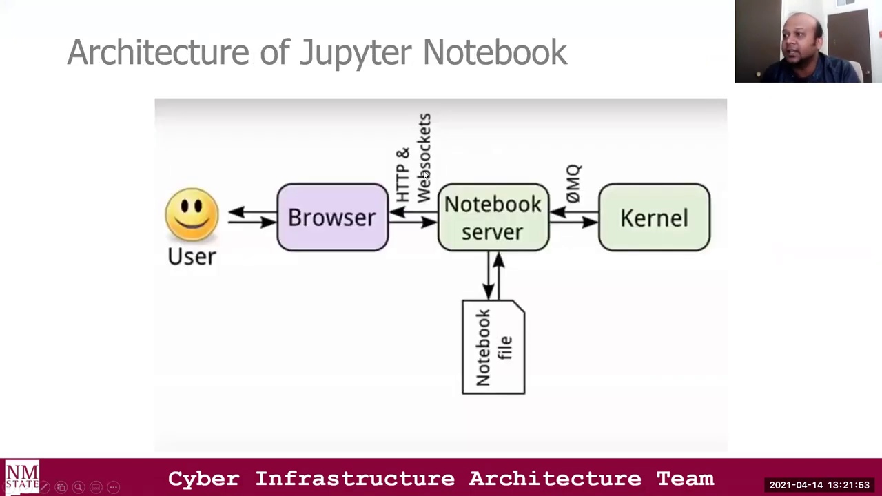
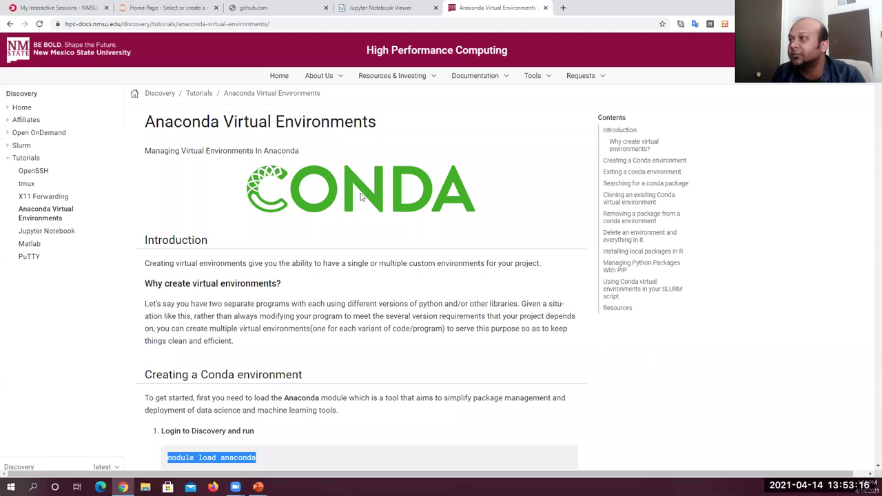
# - Delete the running Jupyter session from My Interactive Sessions and open a new Jupyter Lab/NoteBook session form
pyautogui.click(100, 6)
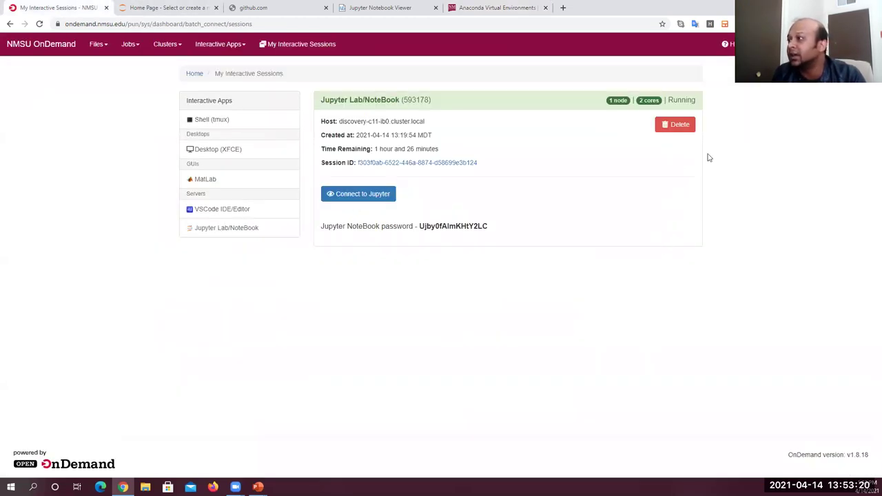
pyautogui.click(685, 128)
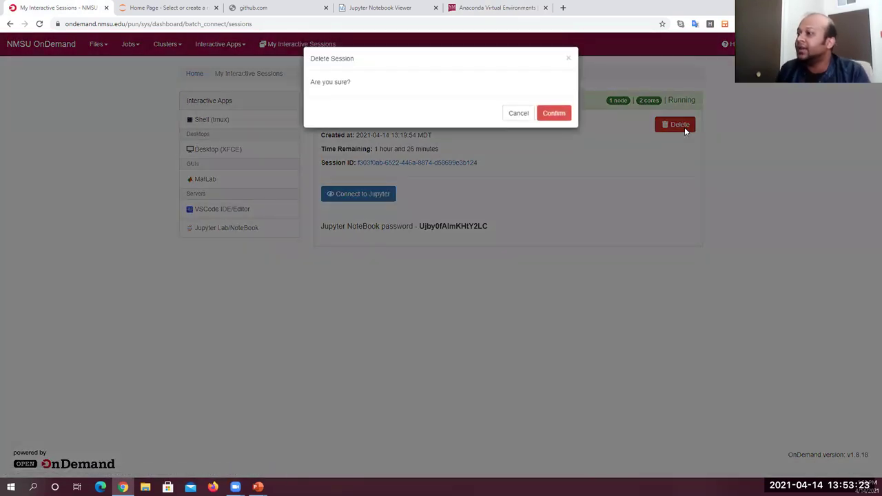
pyautogui.click(559, 120)
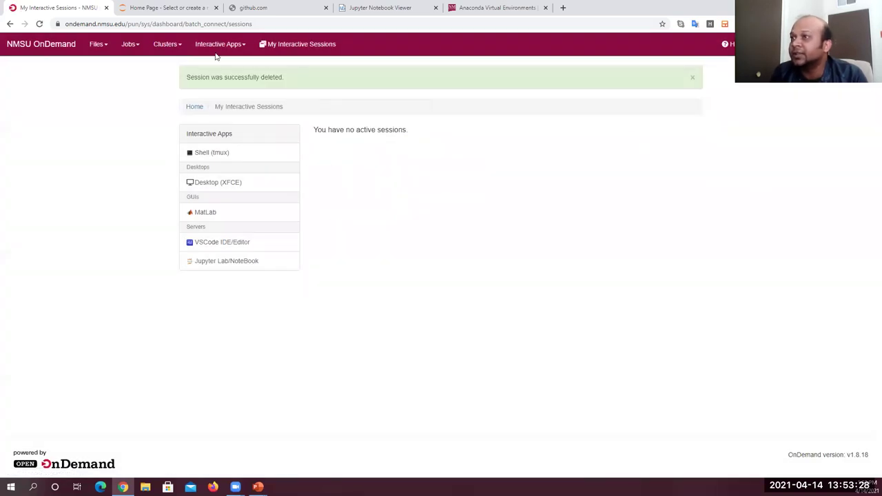
pyautogui.click(216, 265)
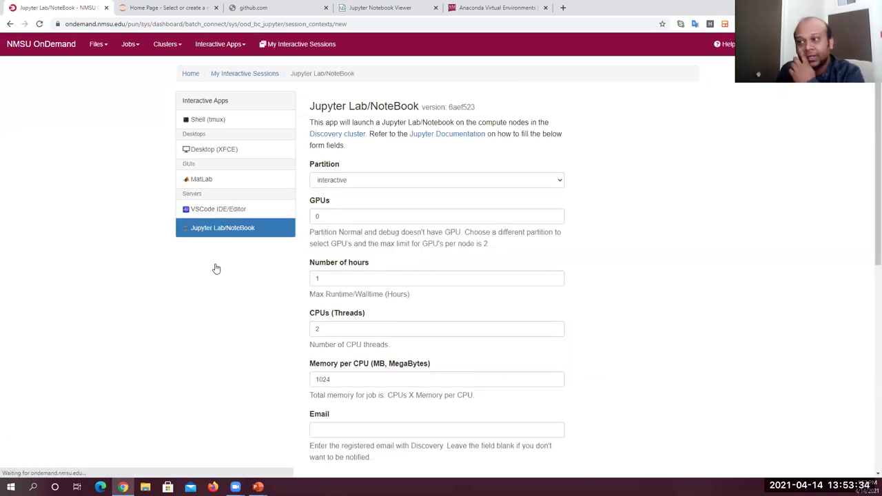
# - Keep the interactive partition and set the user interface to Jupyter Notebook in the session form
pyautogui.click(557, 182)
pyautogui.click(421, 195)
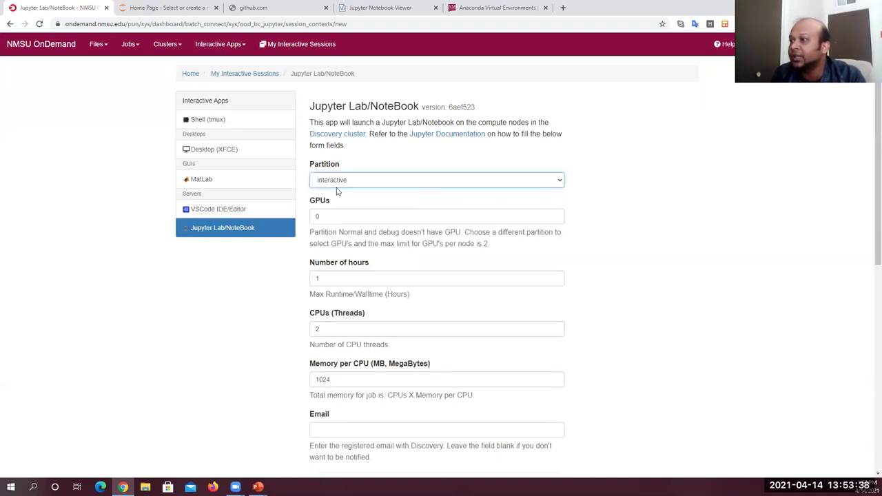
pyautogui.scroll(-1, 717, 297)
pyautogui.scroll(-1, 717, 297)
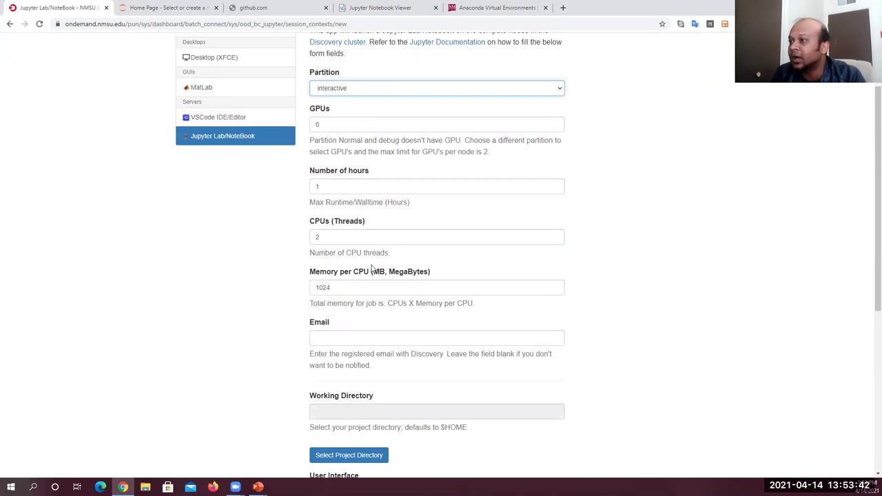
pyautogui.scroll(-2, 391, 308)
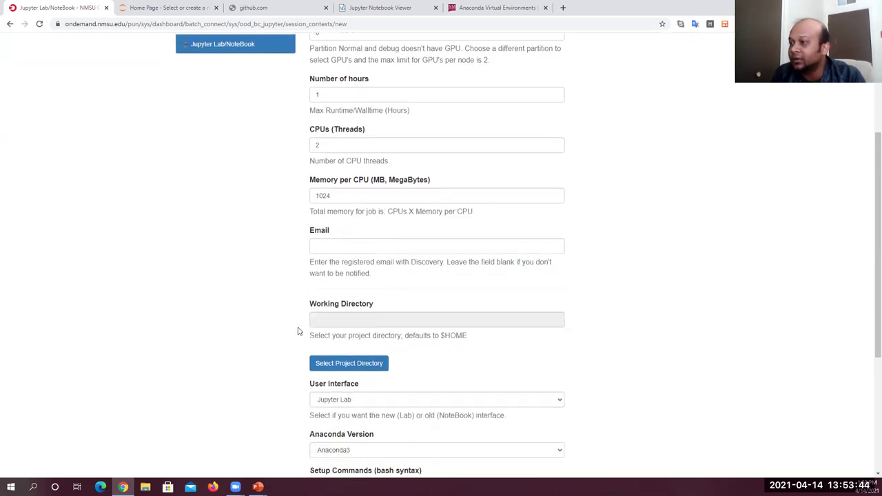
pyautogui.scroll(-2, 589, 319)
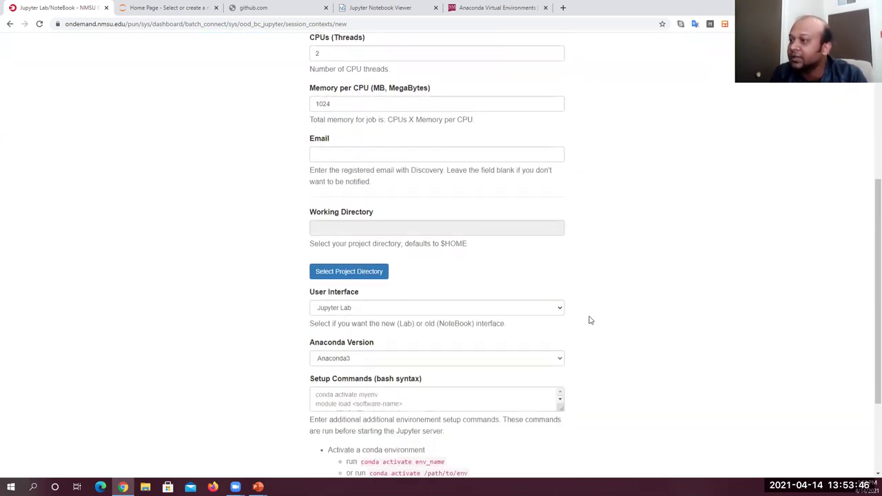
pyautogui.click(552, 317)
pyautogui.click(506, 330)
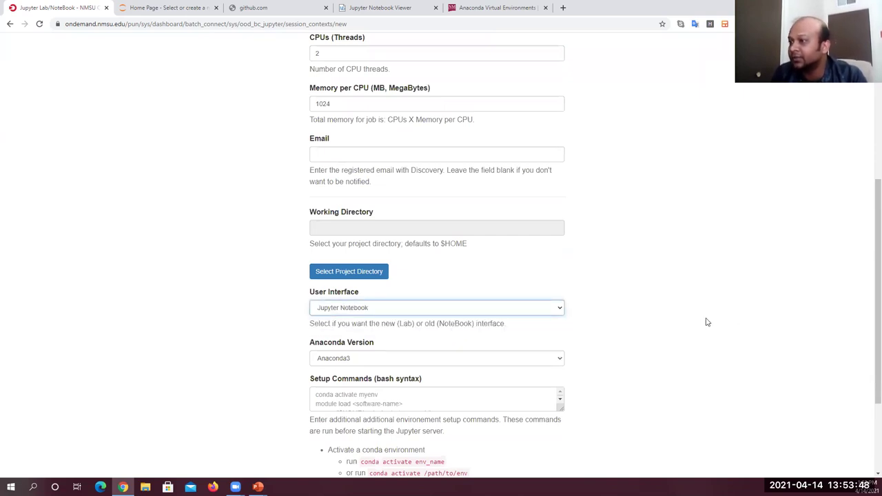
pyautogui.scroll(-3, 706, 322)
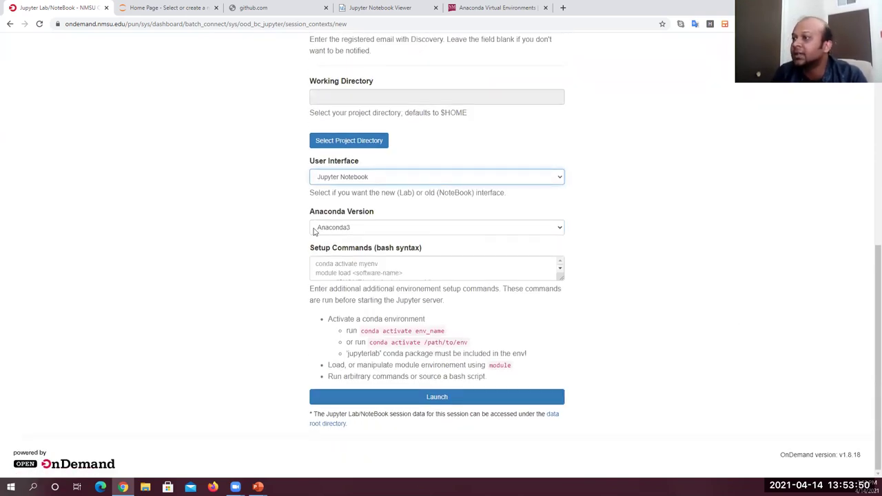
# - Enter "conda activate my_env" as the setup command and launch the session
pyautogui.click(356, 269)
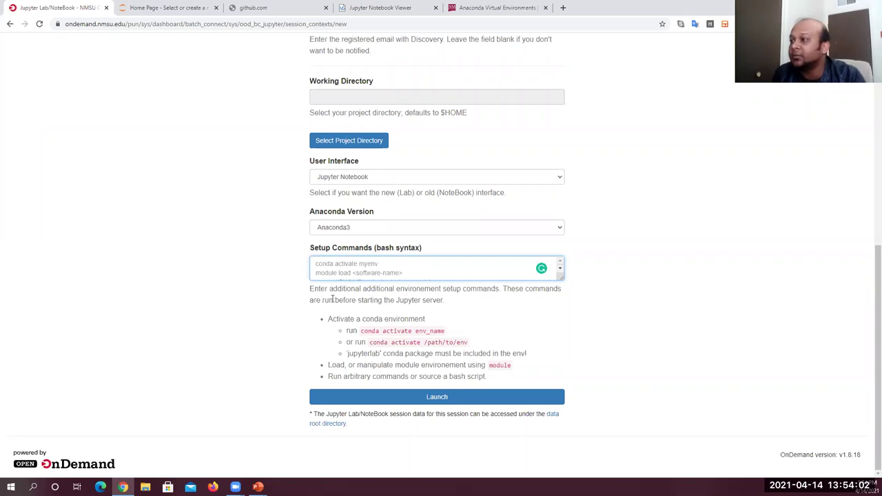
pyautogui.moveTo(872, 306)
pyautogui.mouseDown()
pyautogui.moveTo(871, 99)
pyautogui.moveTo(871, 308)
pyautogui.mouseUp()
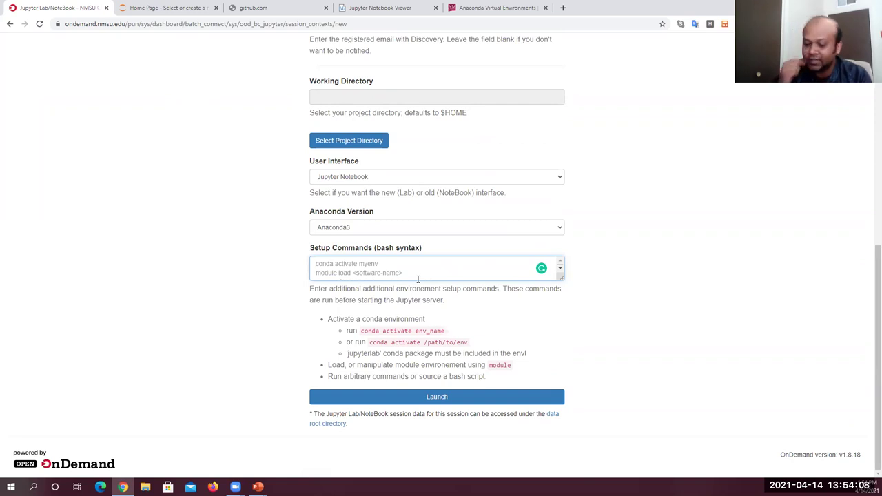
pyautogui.write('conda ac')
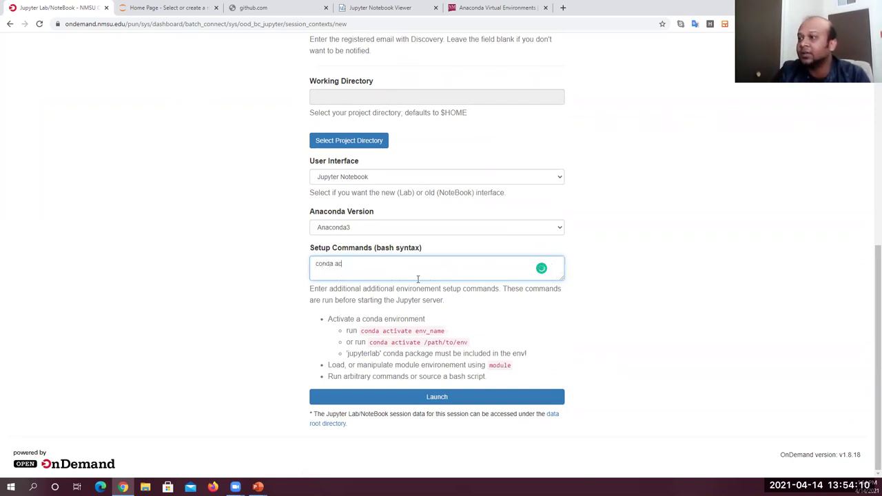
pyautogui.write('tivate r')
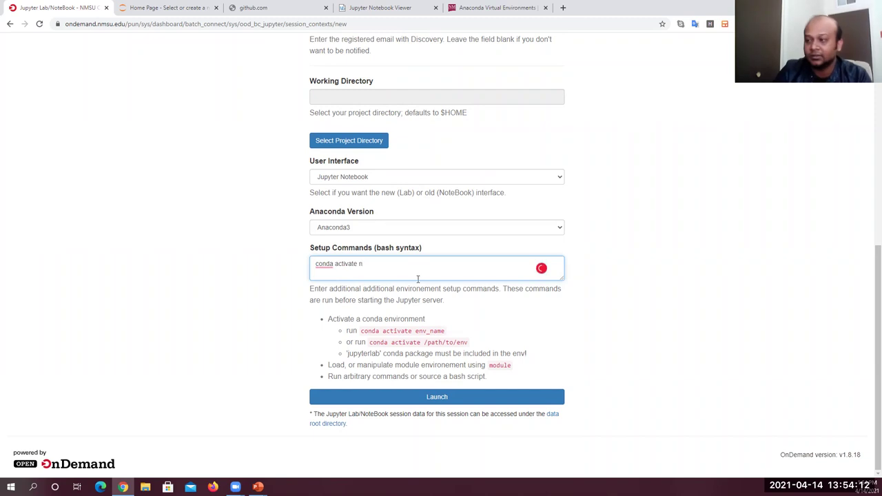
pyautogui.write('y_env')
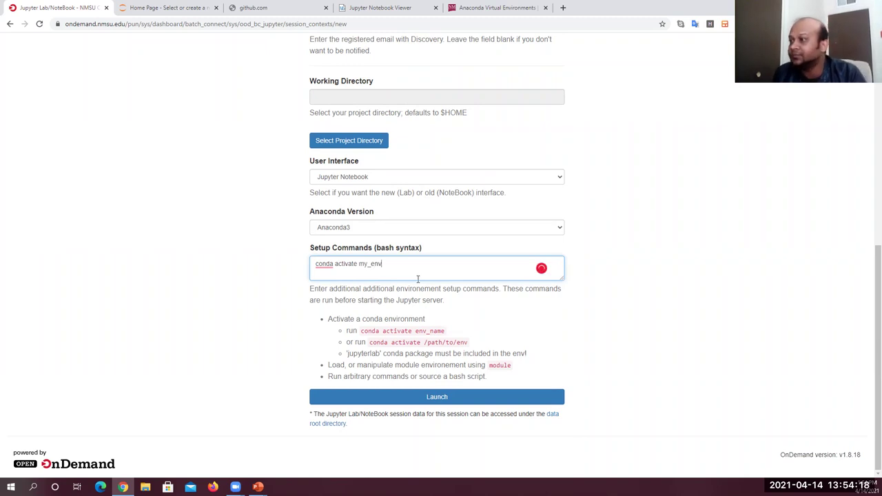
pyautogui.click(436, 397)
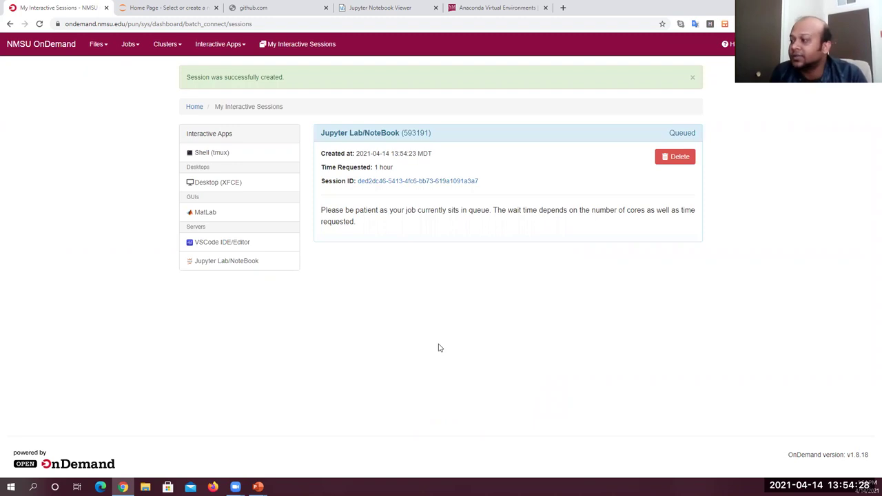
# - Refresh the sessions page, connect to the running Jupyter session, and open ch02.ipynb from the ch02 folder
pyautogui.click(39, 24)
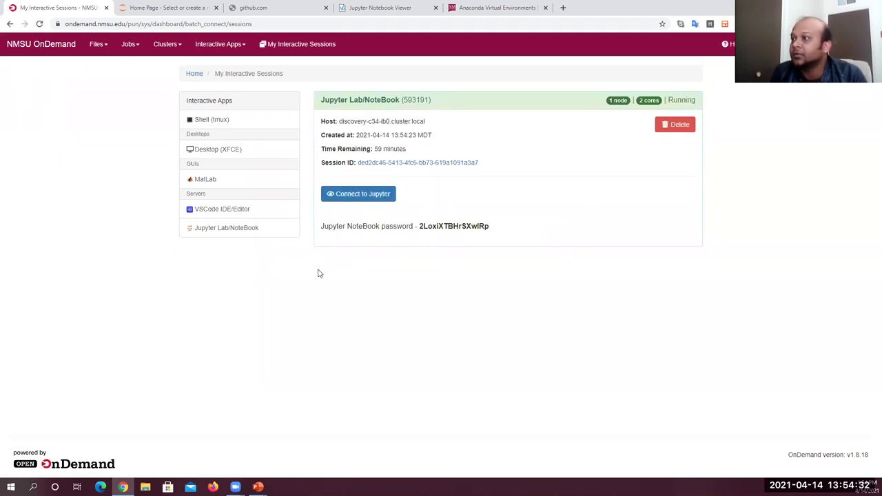
pyautogui.click(364, 195)
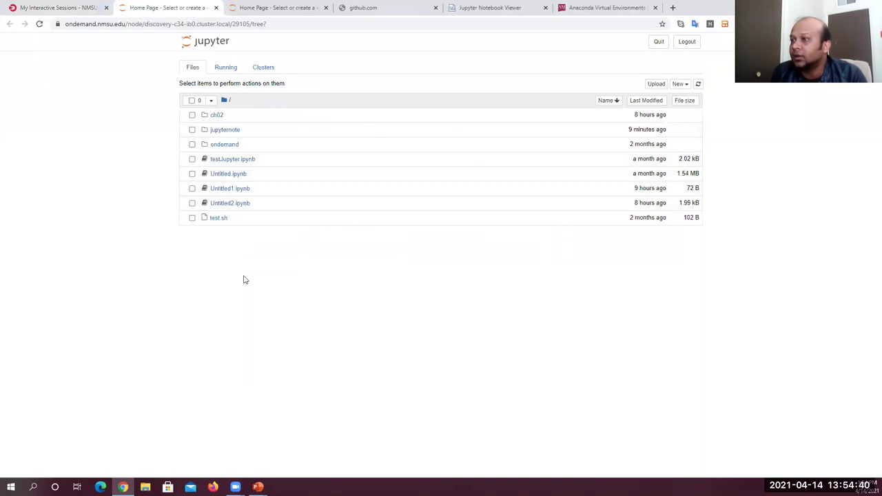
pyautogui.click(216, 116)
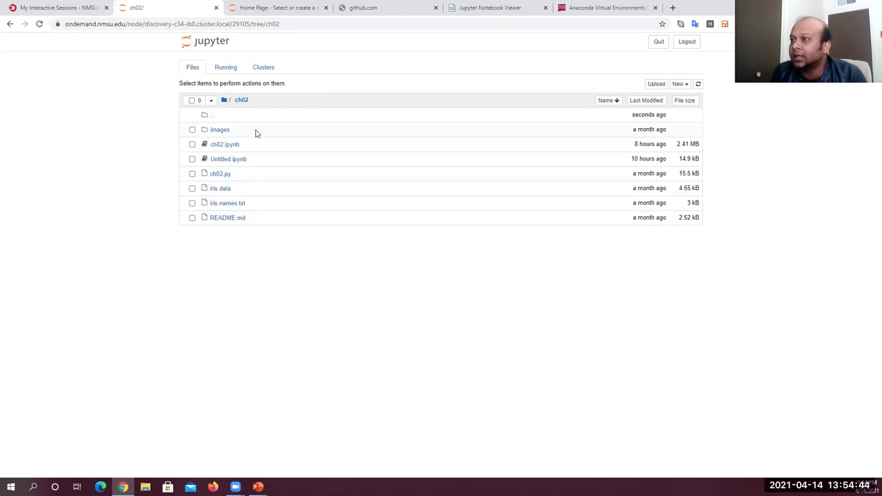
pyautogui.click(226, 146)
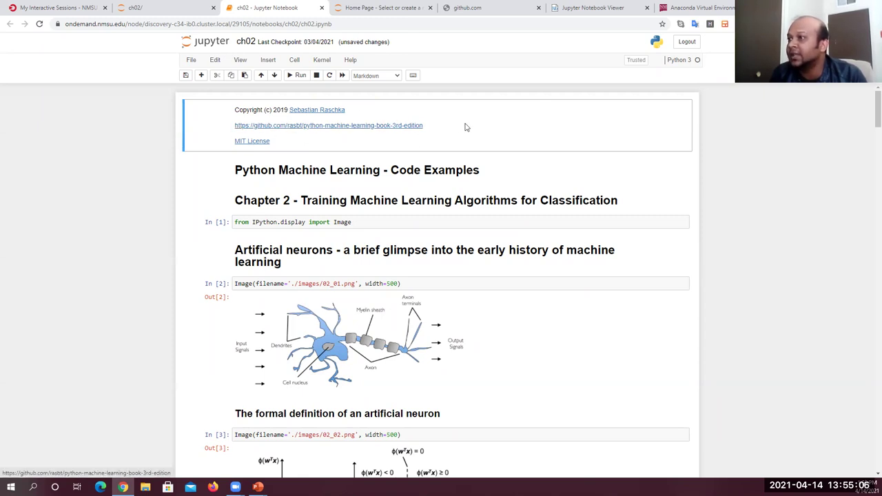
# - Look through the ch02 notebook's artificial neuron sections and the object-oriented perceptron code
pyautogui.scroll(-1, 870, 124)
pyautogui.scroll(-2, 870, 124)
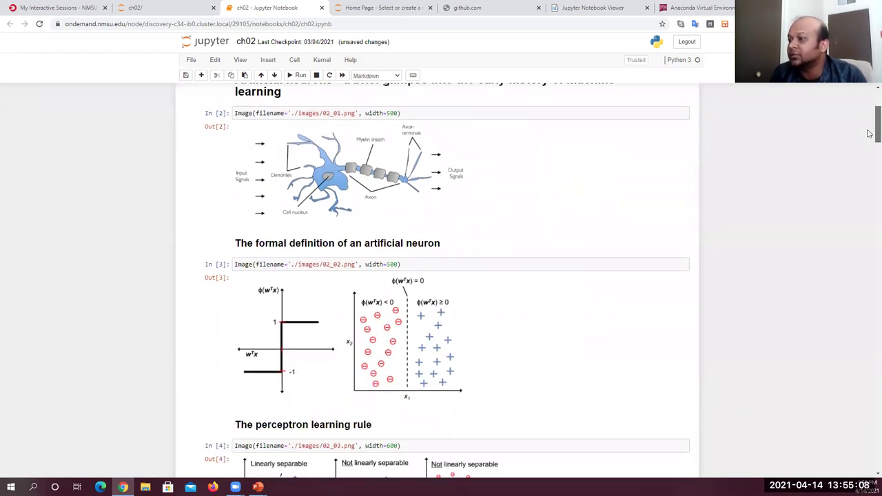
pyautogui.scroll(-8, 870, 144)
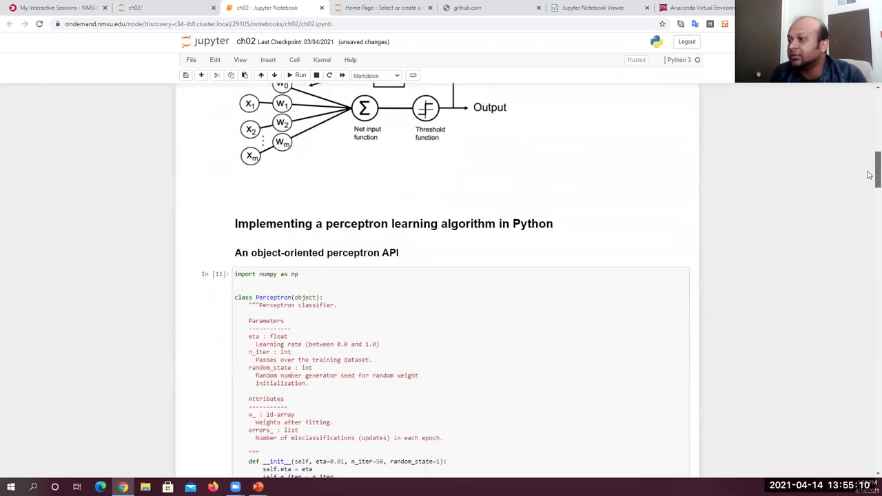
pyautogui.scroll(-1, 870, 182)
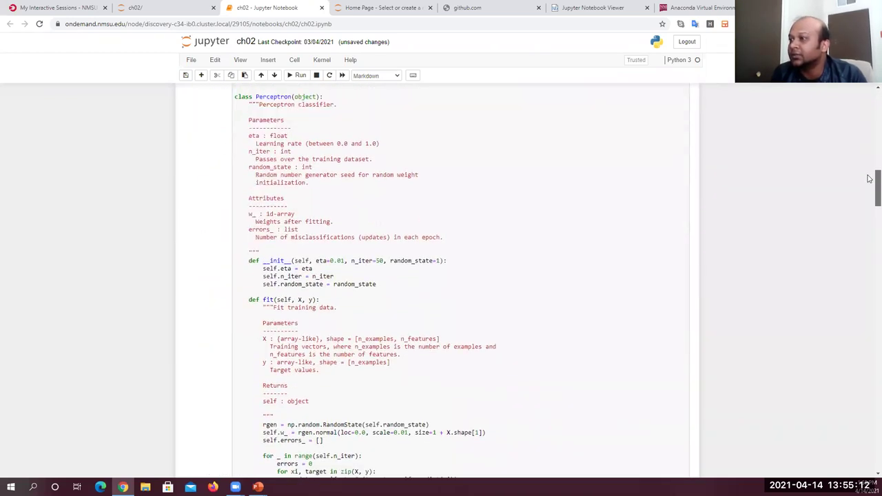
pyautogui.scroll(2, 870, 179)
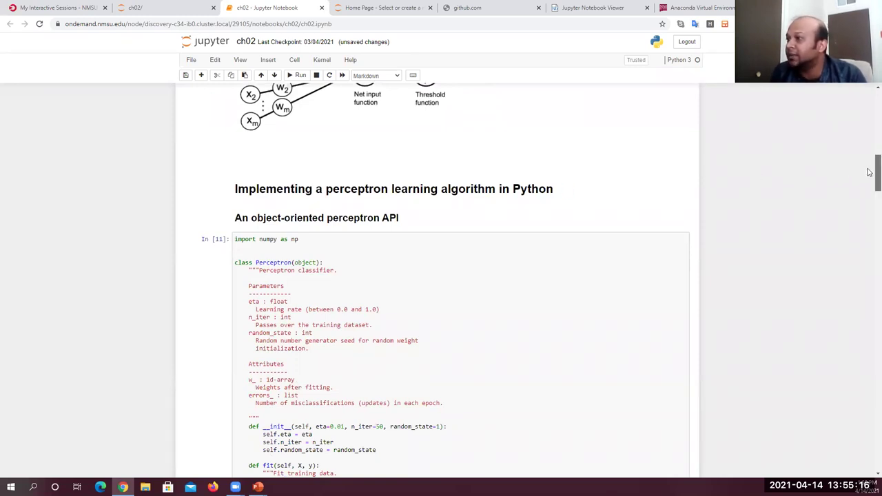
pyautogui.scroll(-1, 870, 173)
pyautogui.scroll(-1, 870, 176)
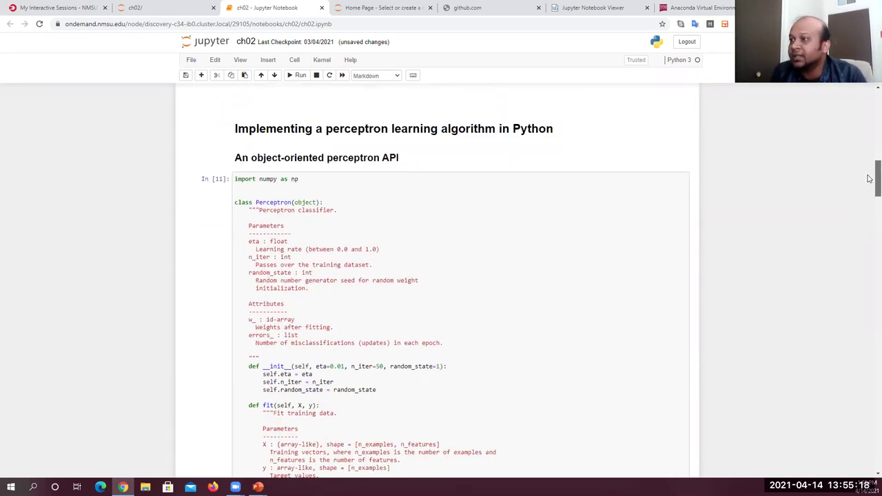
pyautogui.scroll(-1, 870, 178)
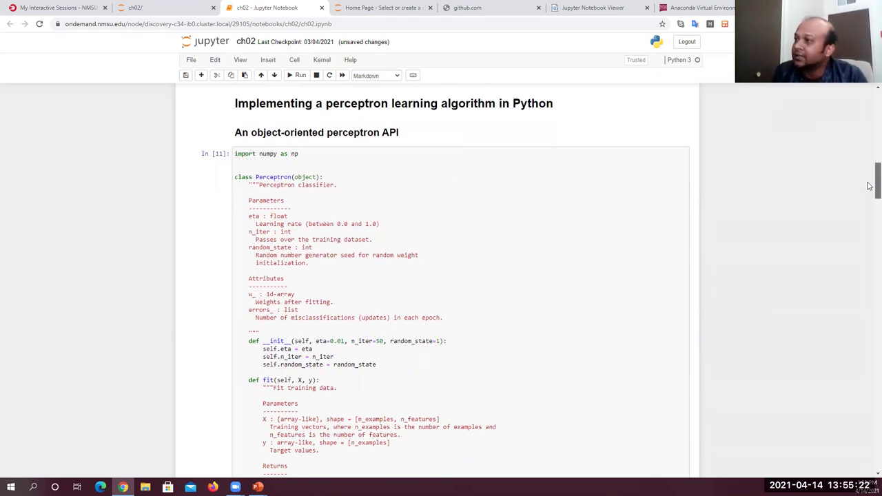
pyautogui.scroll(-1, 870, 191)
# - Run the "conda env list" cell under Check your env and highlight the active-environment marker beside my_env
pyautogui.moveTo(870, 191); pyautogui.dragTo(864, 380)
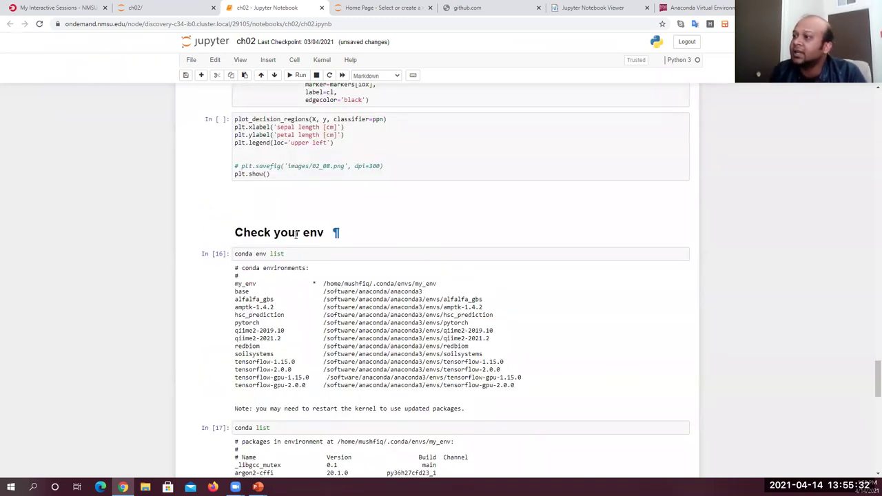
pyautogui.click(322, 255)
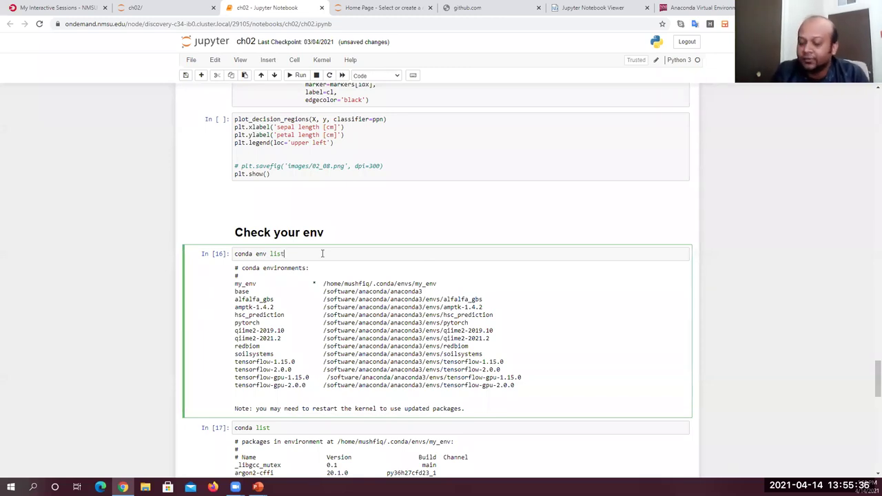
pyautogui.hotkey('ctrl', 'Return')
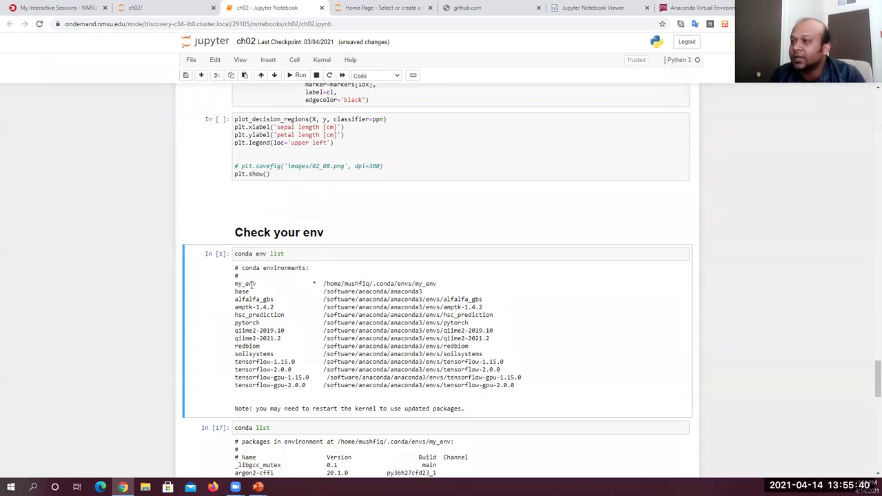
pyautogui.moveTo(242, 284); pyautogui.dragTo(312, 285)
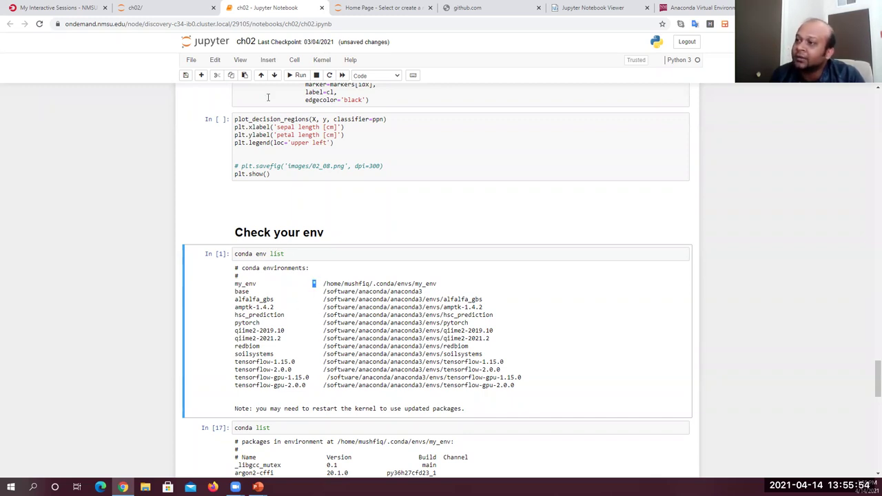
# - Open a new Jupyter Lab/NoteBook session form in OnDemand and review its Setup Commands field
pyautogui.hotkey('ctrl', '1')
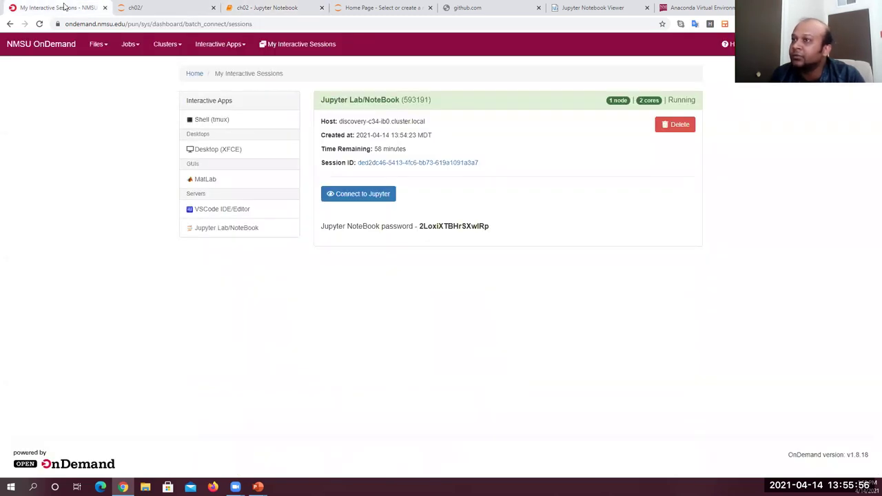
pyautogui.click(212, 232)
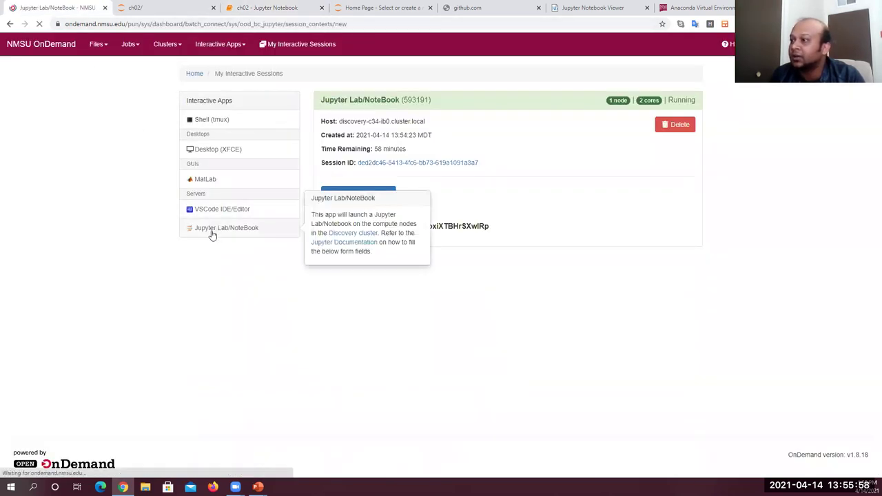
pyautogui.moveTo(869, 153); pyautogui.dragTo(869, 349)
pyautogui.click(342, 286)
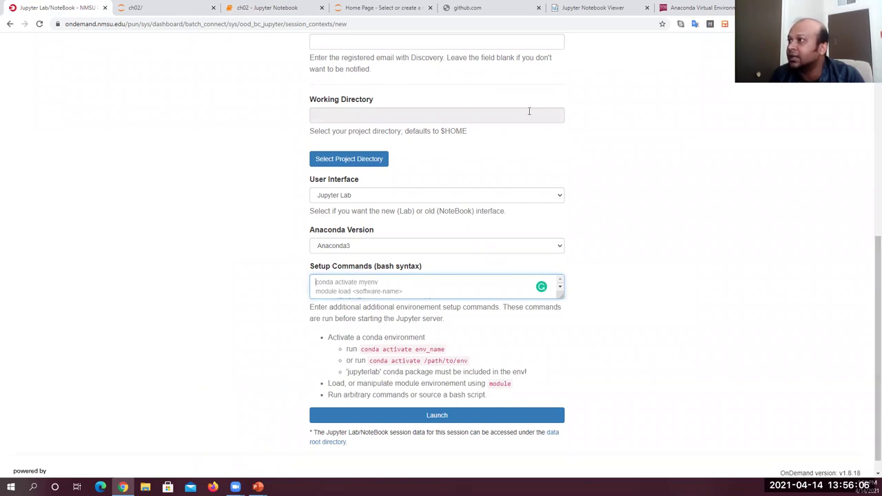
# - Return to the ch02 notebook and highlight the my_env line in the environment list
pyautogui.click(349, 7)
pyautogui.click(273, 7)
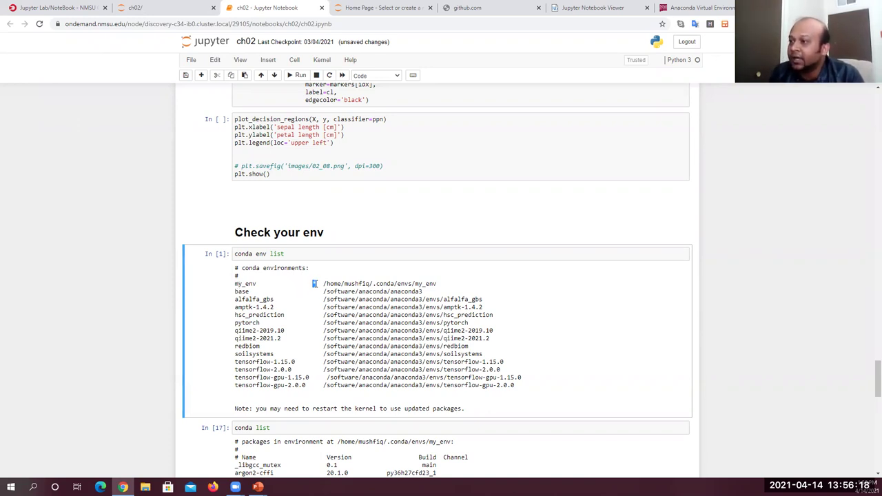
pyautogui.moveTo(234, 286); pyautogui.dragTo(445, 288)
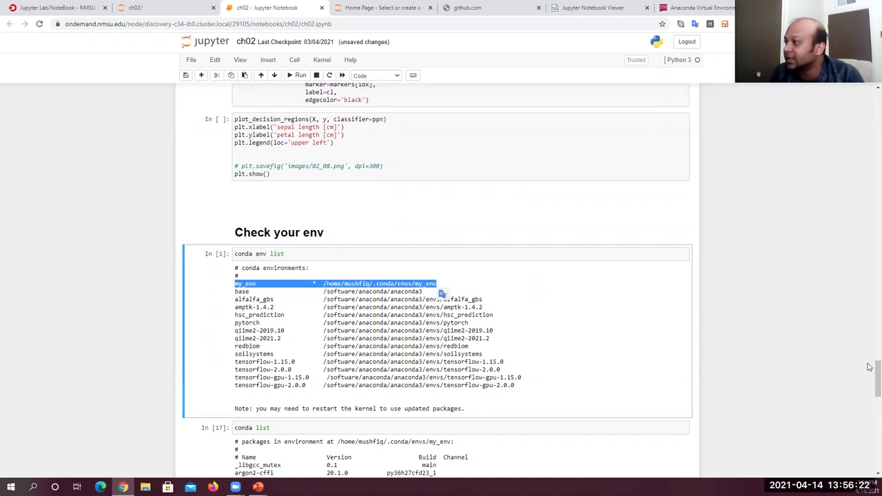
# - Run the "conda list" cell and review the packages installed in the environment
pyautogui.scroll(-2, 870, 387)
pyautogui.scroll(-1, 870, 389)
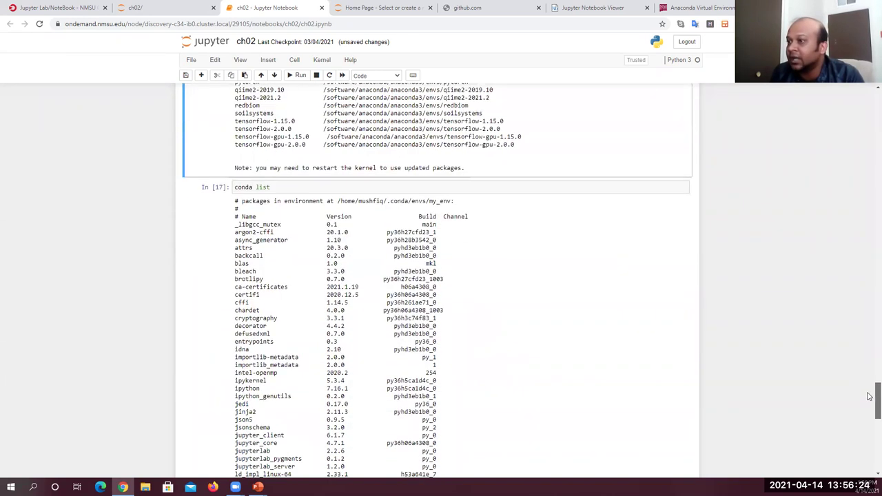
pyautogui.click(362, 187)
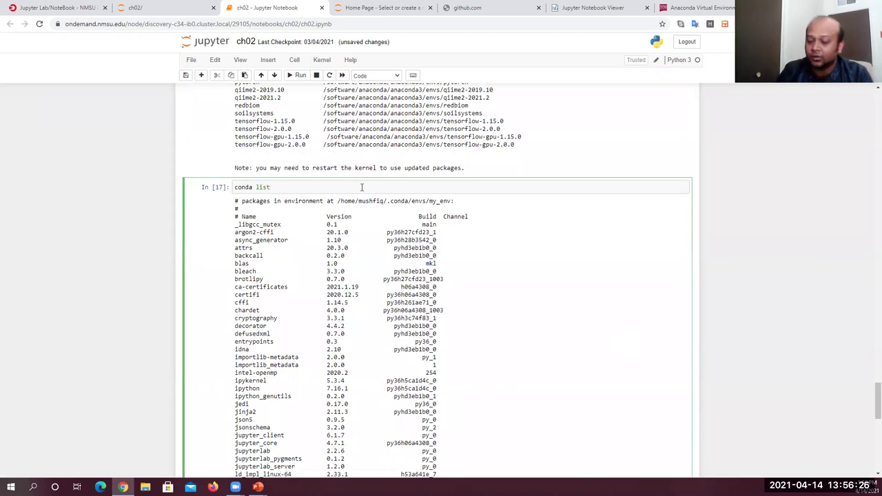
pyautogui.hotkey('ctrl', 'Return')
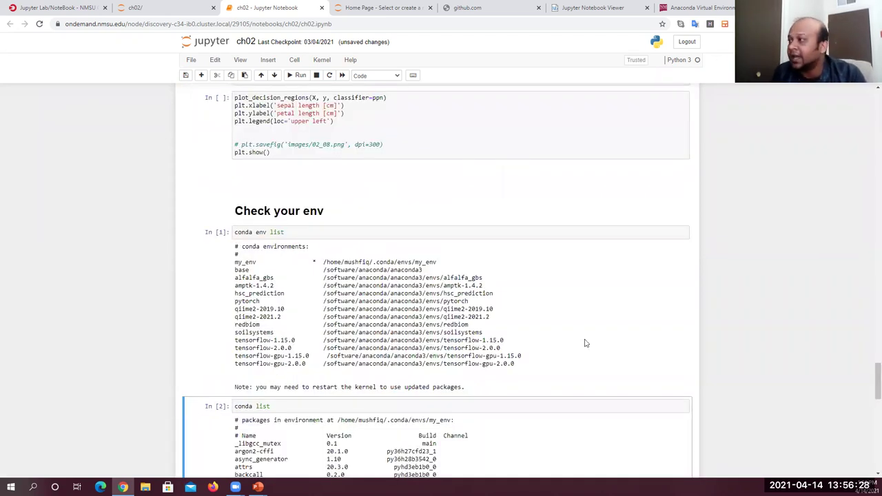
pyautogui.scroll(-3, 870, 393)
pyautogui.scroll(-1, 870, 412)
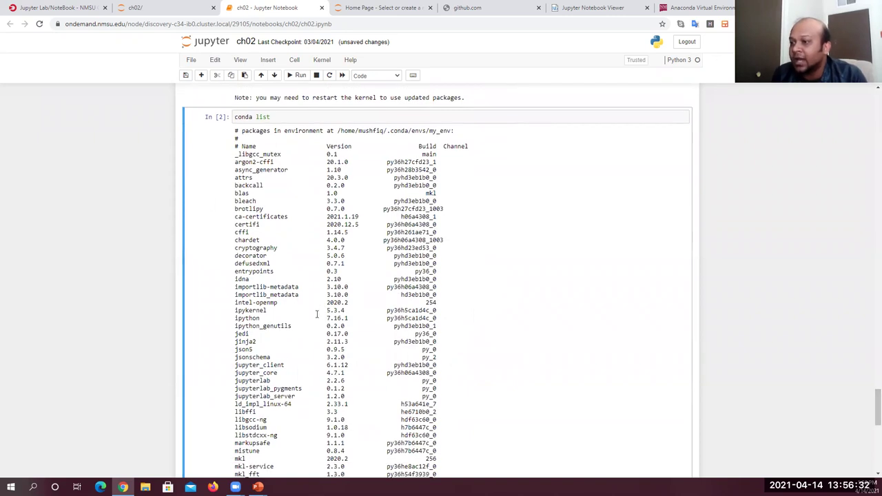
# - Highlight jupyterlab in the conda list output and check it against the environment list
pyautogui.scroll(-1, 276, 327)
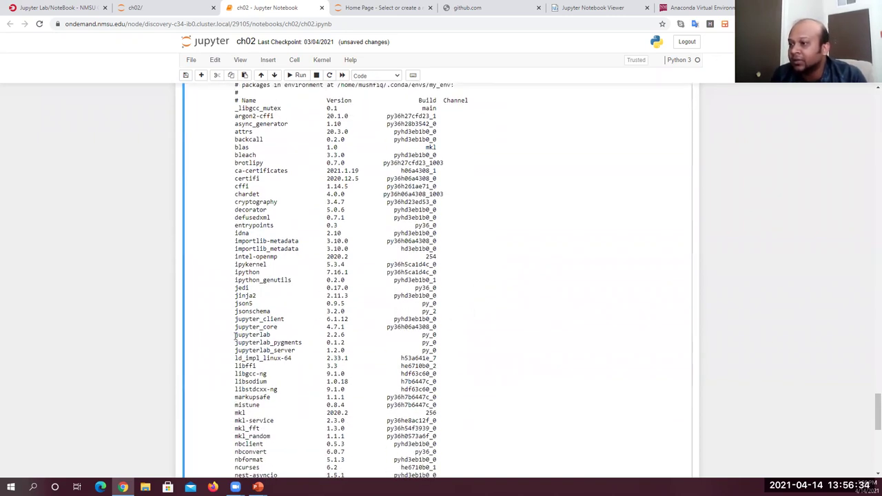
pyautogui.moveTo(236, 335); pyautogui.dragTo(265, 335)
pyautogui.moveTo(275, 334); pyautogui.dragTo(310, 335)
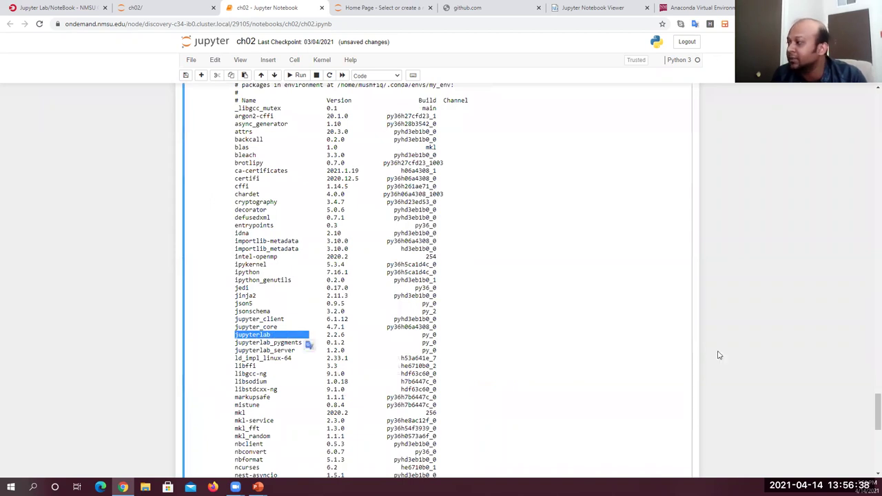
pyautogui.scroll(2, 444, 293)
pyautogui.scroll(-2, 433, 295)
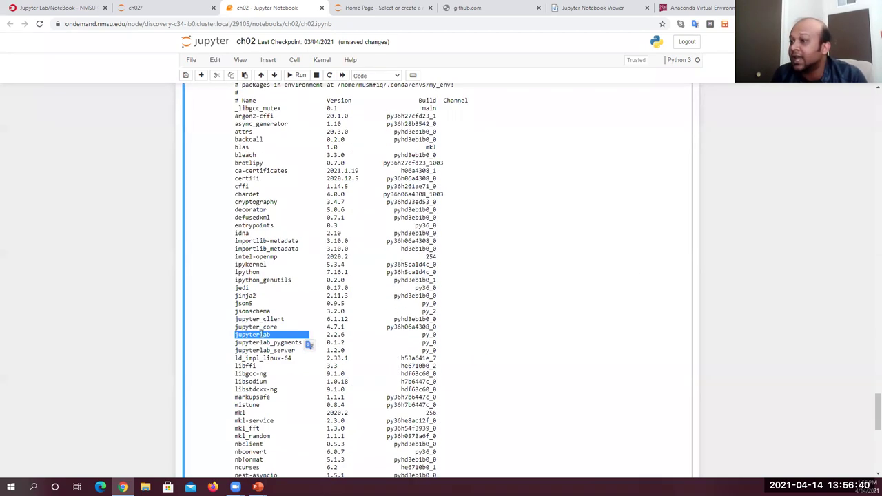
pyautogui.scroll(3, 272, 257)
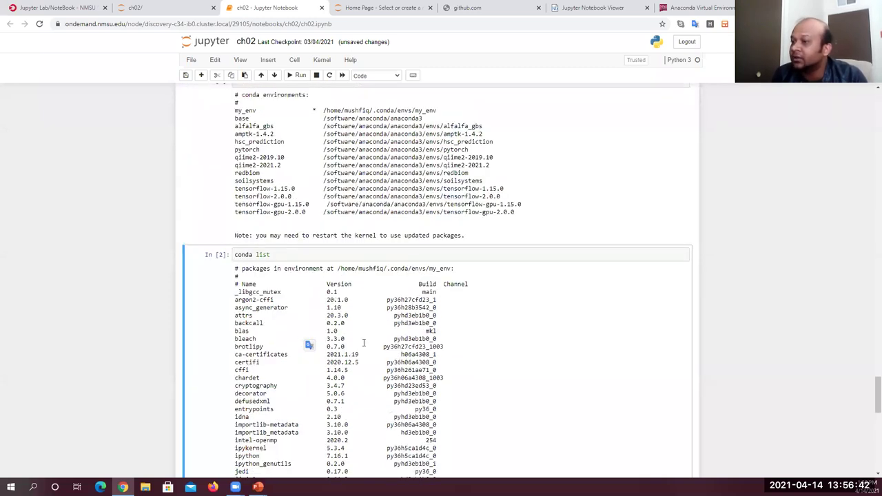
pyautogui.scroll(-2, 324, 362)
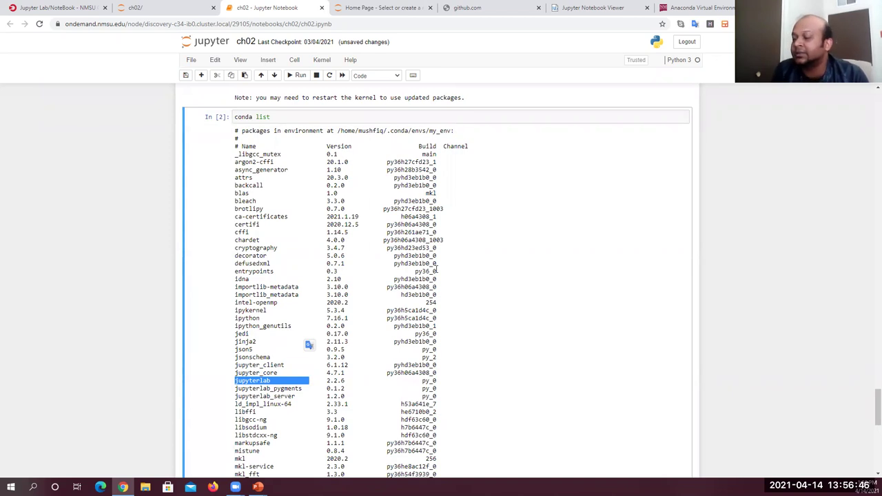
# - Review the rest of the installed packages and highlight the entries from markupsafe to nbformat
pyautogui.scroll(-3, 295, 202)
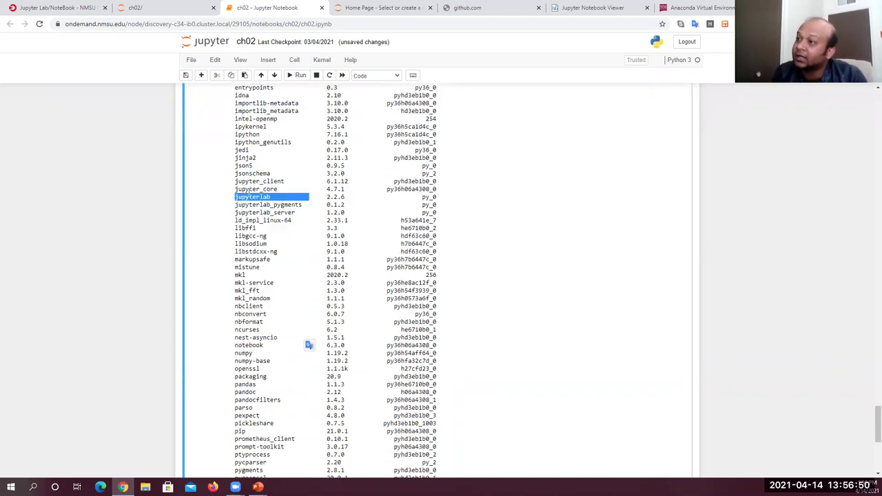
pyautogui.scroll(-2, 278, 264)
pyautogui.scroll(-3, 278, 264)
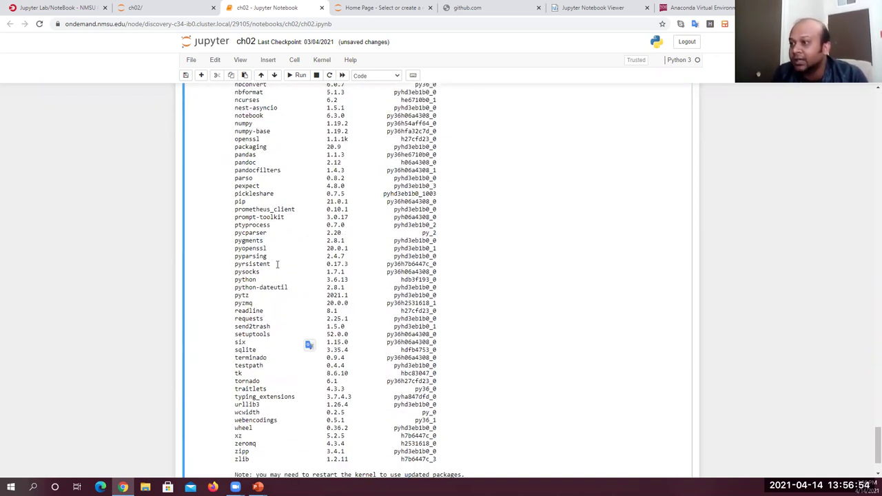
pyautogui.scroll(2, 251, 227)
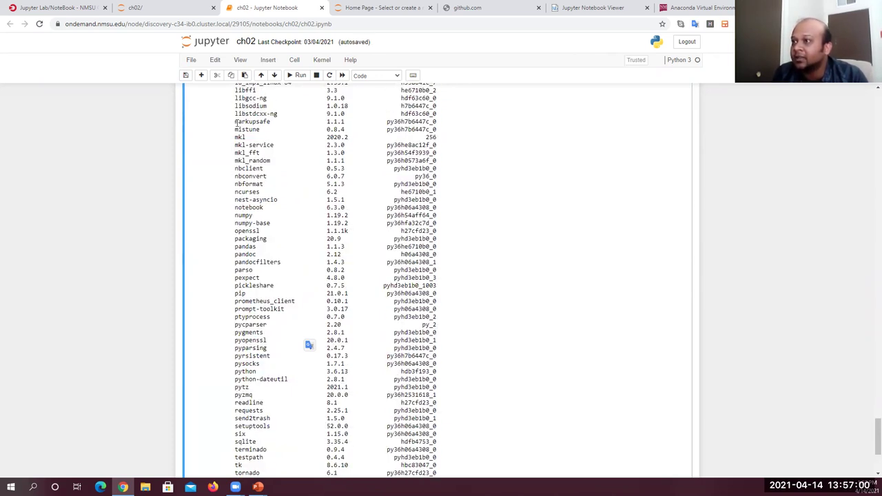
pyautogui.moveTo(235, 122); pyautogui.dragTo(305, 186)
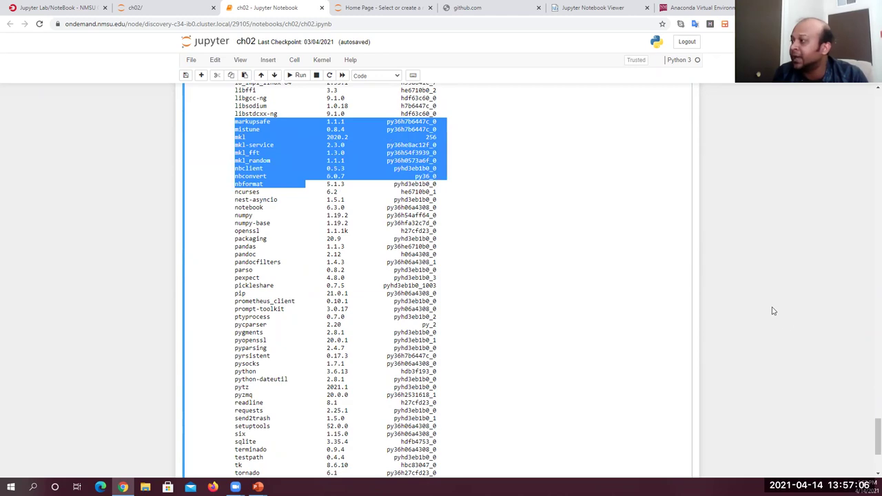
# - Run the Perceptron class cell under "An object-oriented perceptron API"
pyautogui.scroll(2, 870, 408)
pyautogui.scroll(10, 870, 408)
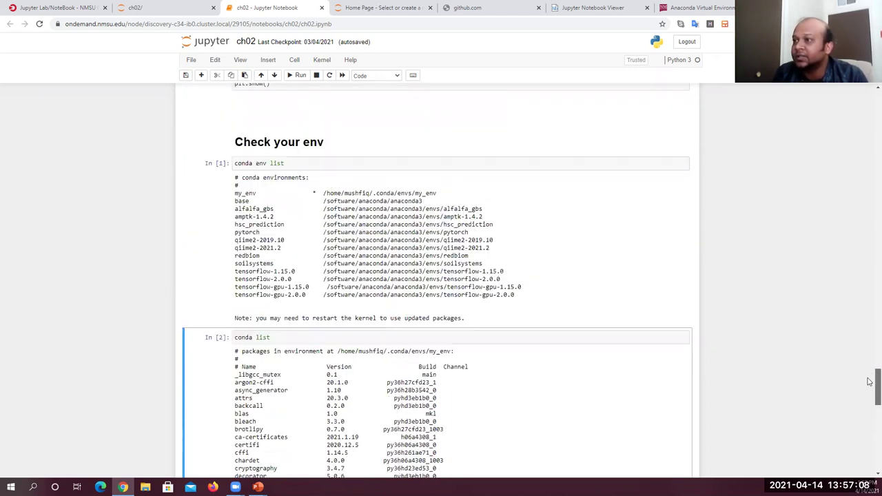
pyautogui.scroll(20, 870, 382)
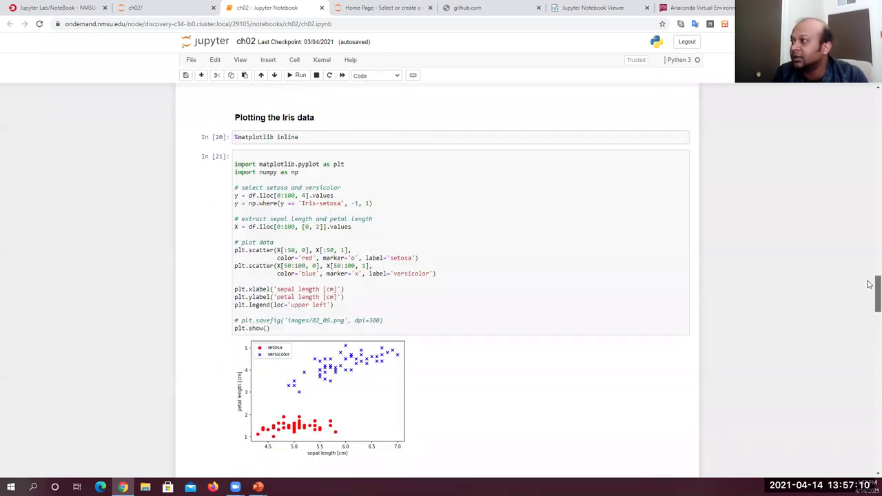
pyautogui.scroll(15, 870, 120)
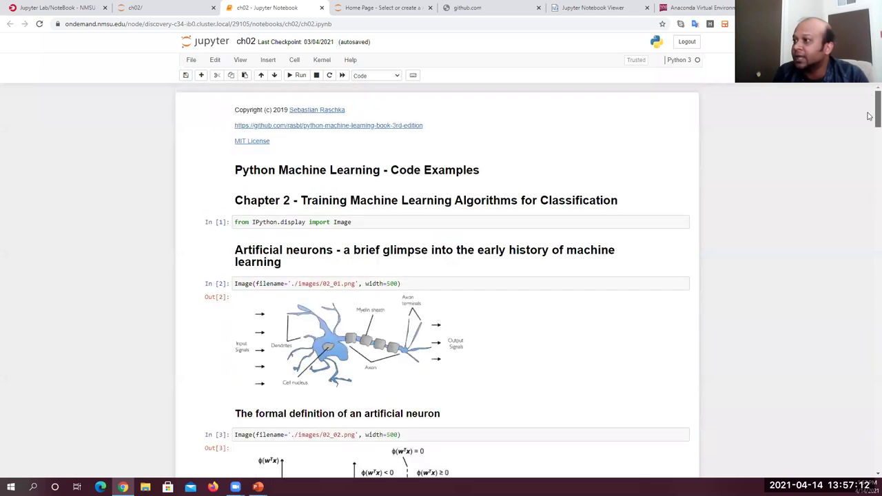
pyautogui.scroll(-16, 870, 159)
pyautogui.scroll(-3, 872, 190)
pyautogui.scroll(4, 874, 176)
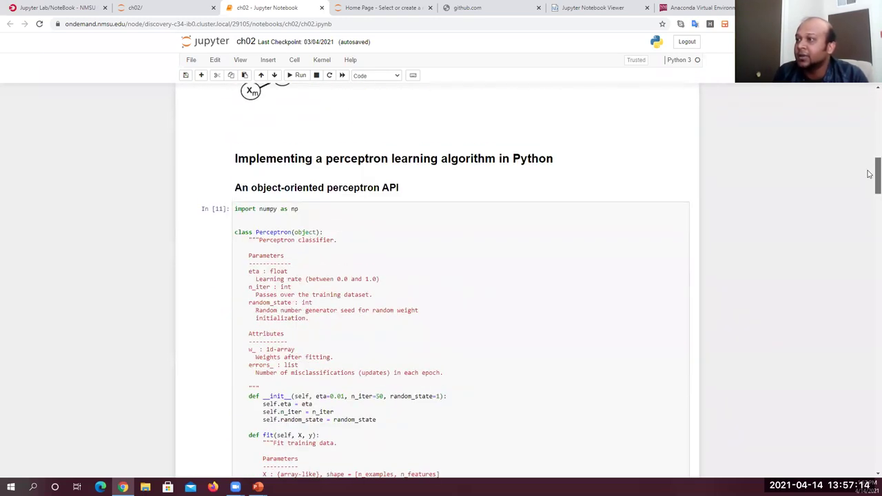
pyautogui.click(425, 250)
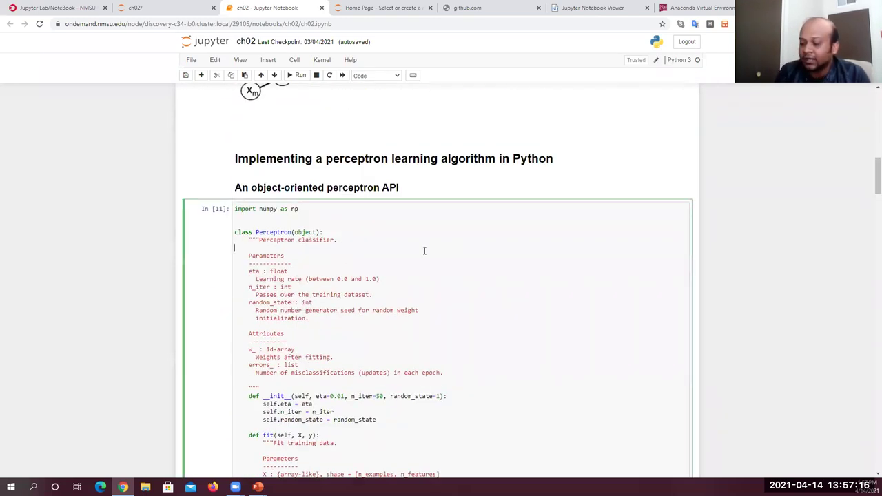
pyautogui.hotkey('ctrl', 'Return')
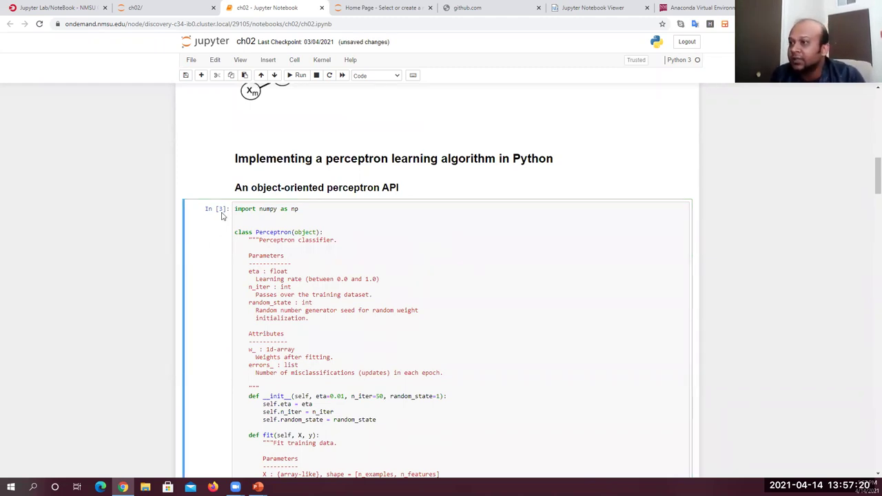
# - Run the cell below the Perceptron class that computes the np.arccos angle between v1 and v2
pyautogui.scroll(-7, 410, 249)
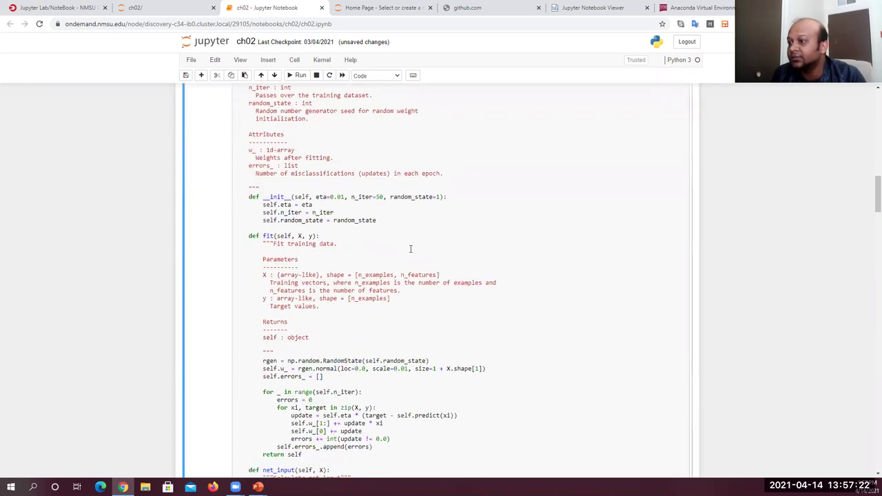
pyautogui.scroll(5, 414, 245)
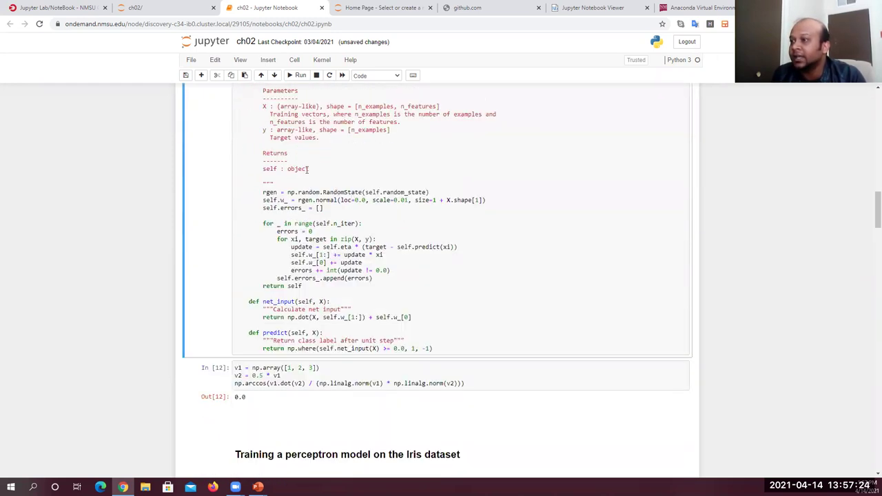
pyautogui.scroll(-5, 358, 289)
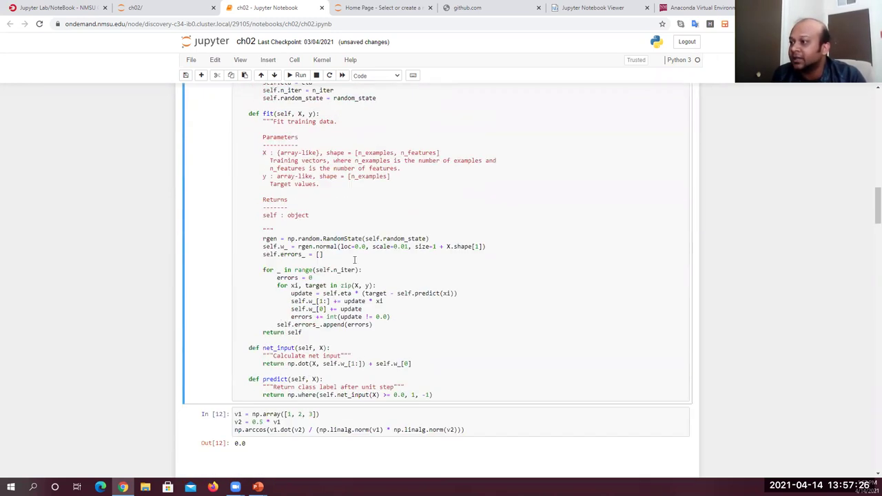
pyautogui.click(519, 289)
pyautogui.hotkey('ctrl', 'Return')
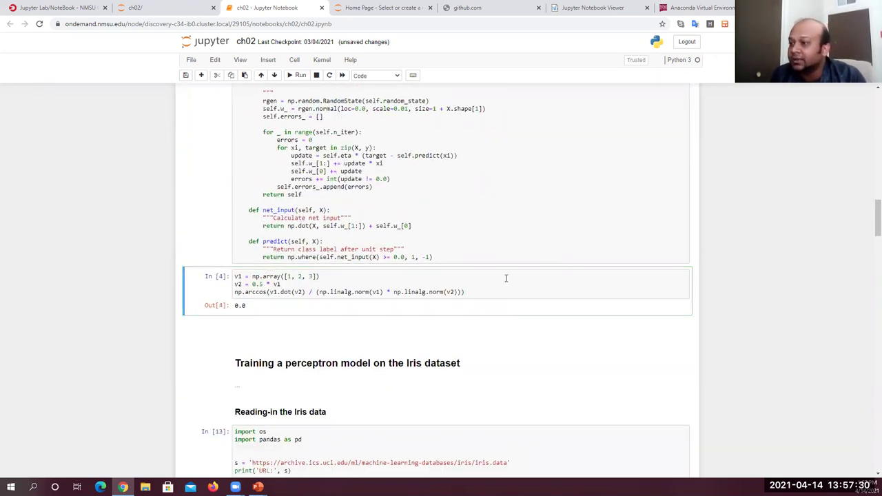
# - Run the two Iris loading cells, one reading from the UCI URL and one from the local iris.data file
pyautogui.scroll(-4, 506, 278)
pyautogui.click(410, 259)
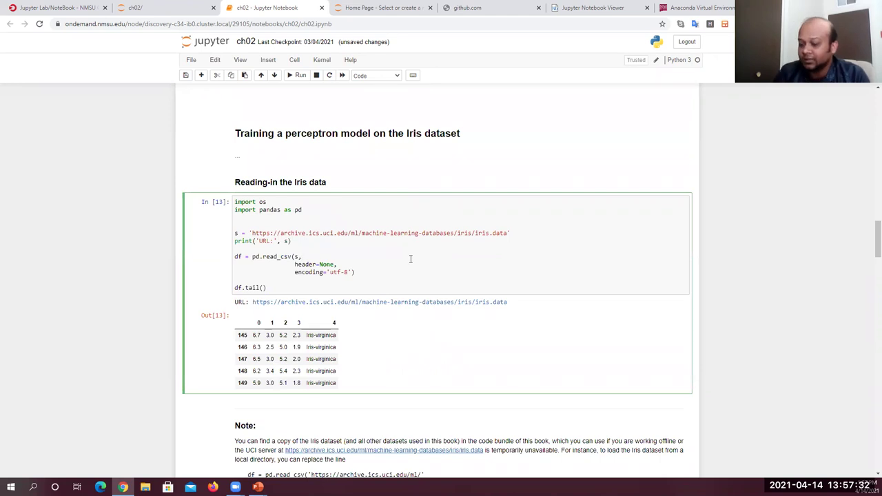
pyautogui.hotkey('ctrl', 'Return')
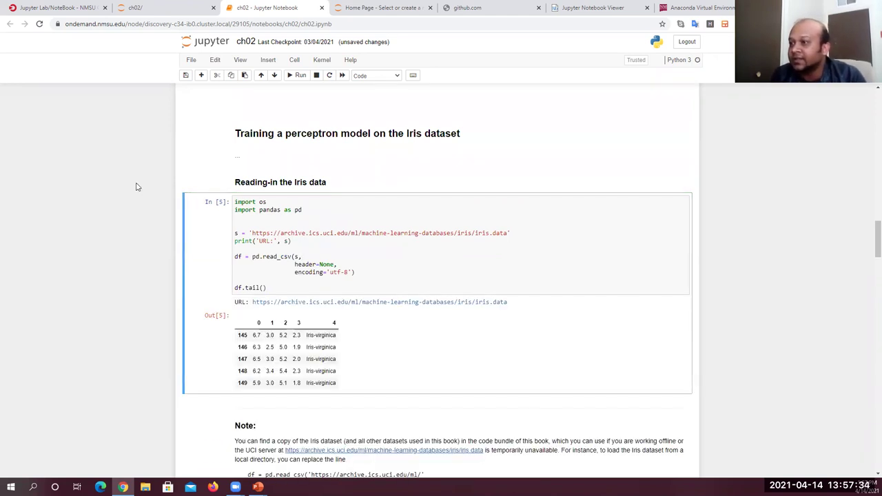
pyautogui.scroll(-2, 333, 264)
pyautogui.scroll(-3, 332, 265)
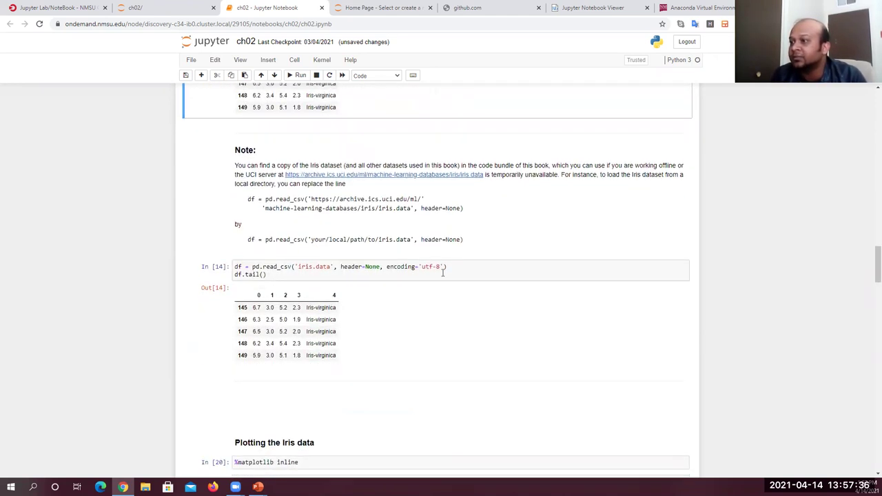
pyautogui.click(490, 271)
pyautogui.hotkey('ctrl', 'Return')
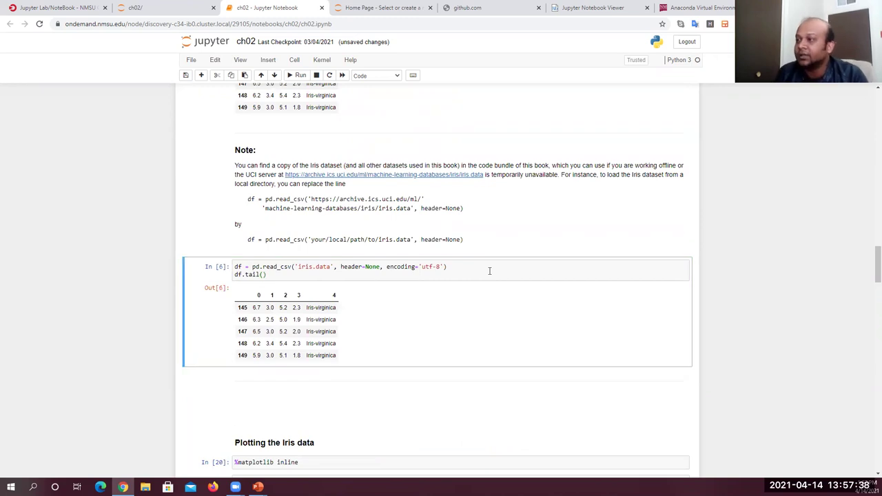
# - Run the %matplotlib inline cell under Plotting the Iris data and highlight the module name matplotlib in its output
pyautogui.scroll(-3, 489, 271)
pyautogui.click(440, 233)
pyautogui.hotkey('ctrl', 'Return')
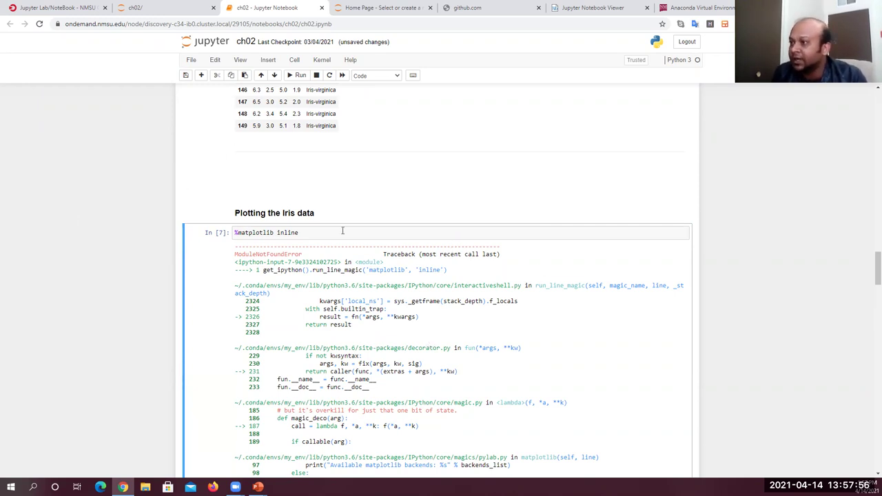
pyautogui.scroll(-2, 343, 231)
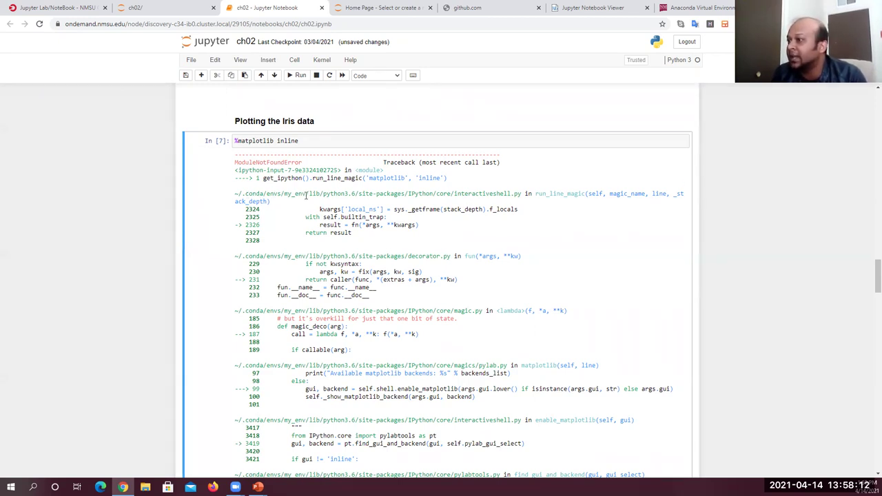
pyautogui.moveTo(369, 178); pyautogui.dragTo(407, 178)
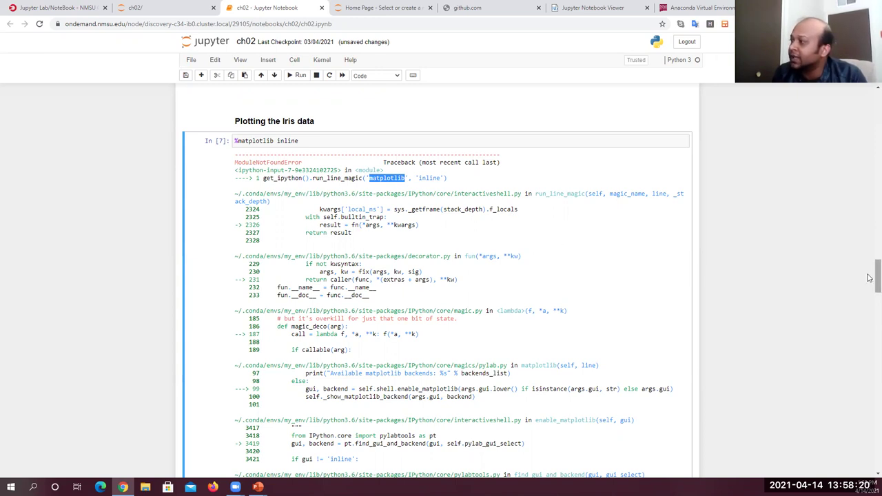
# - Check the package list at the end of the notebook and insert an empty cell below the %matplotlib inline cell
pyautogui.scroll(-20, 869, 278)
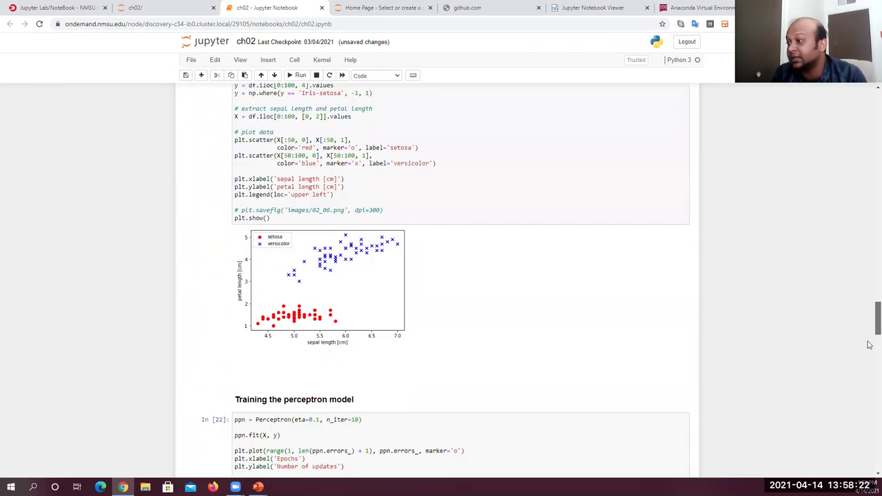
pyautogui.scroll(-15, 869, 424)
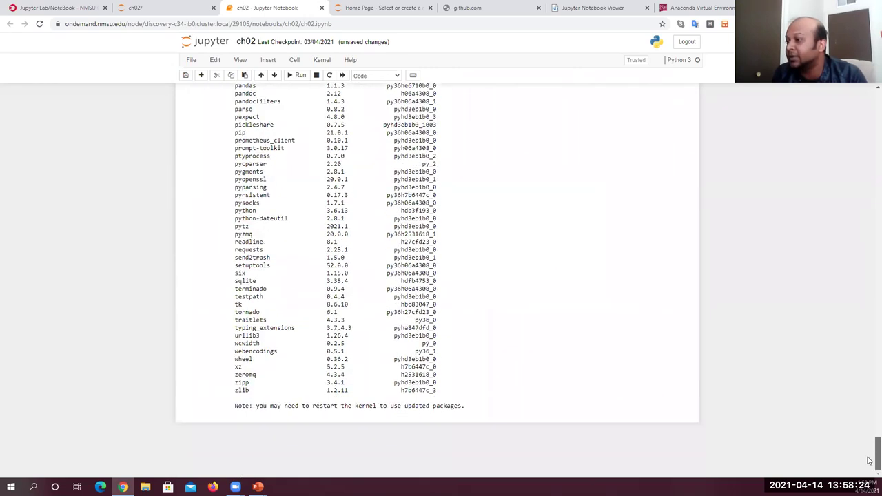
pyautogui.scroll(7, 870, 428)
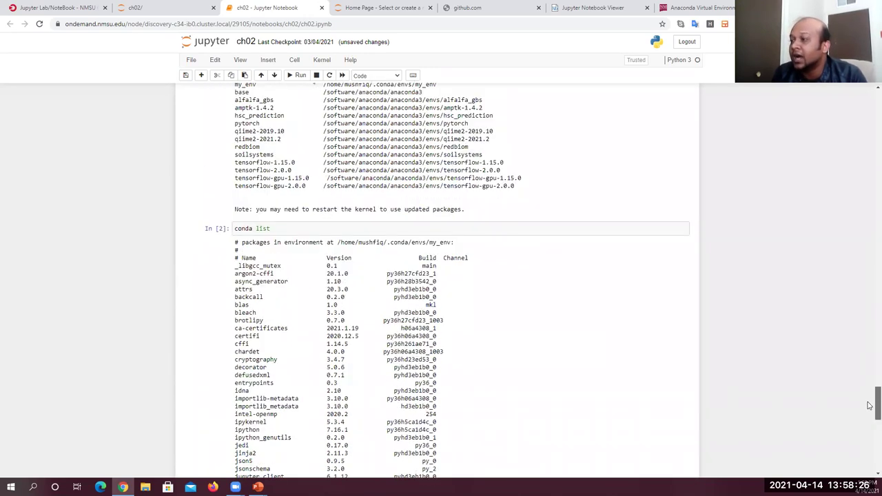
pyautogui.scroll(-7, 871, 475)
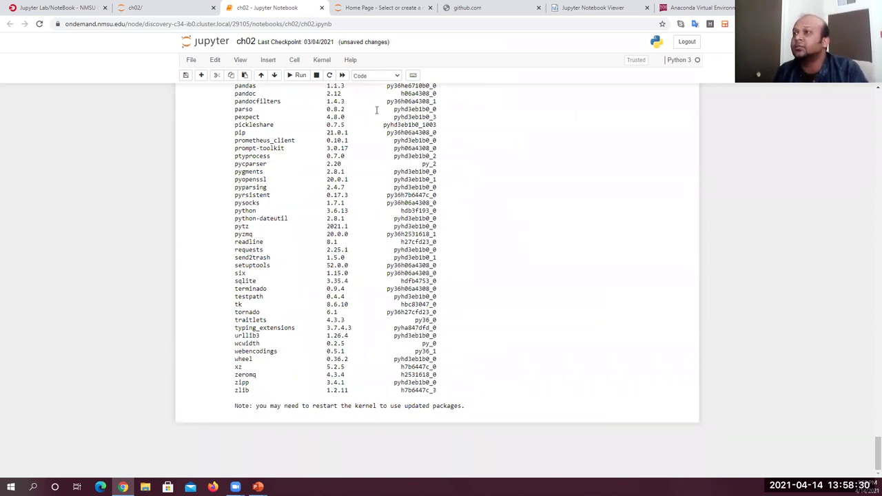
pyautogui.click(201, 76)
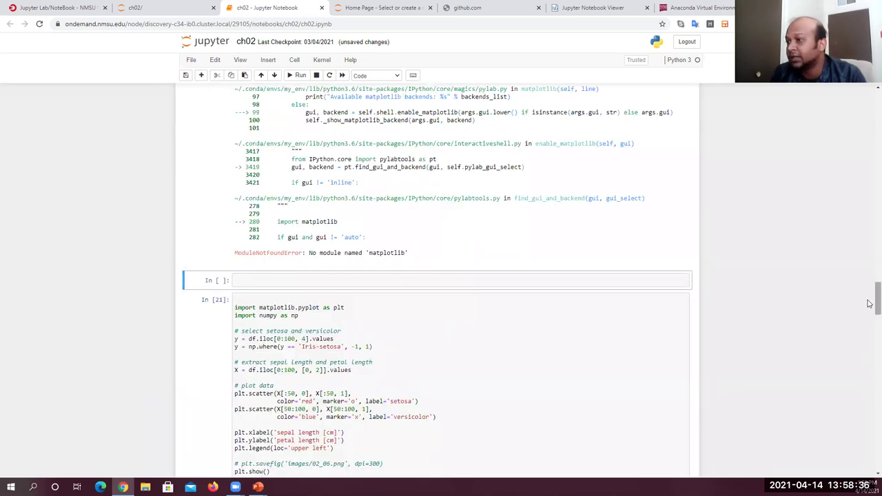
# - Rerun the conda list cell at the end of the notebook and start editing the new empty cell below it
pyautogui.scroll(-2, 869, 303)
pyautogui.moveTo(875, 303); pyautogui.dragTo(579, 427)
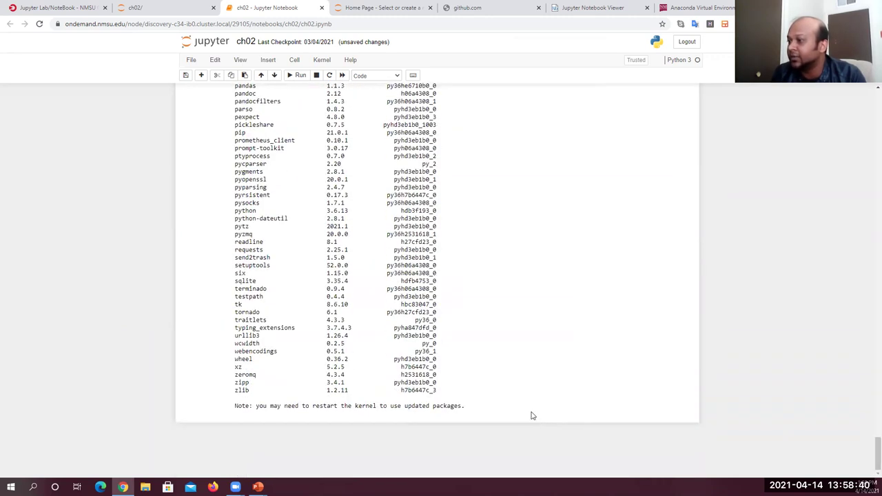
pyautogui.scroll(10, 483, 299)
pyautogui.click(281, 231)
pyautogui.hotkey('shift', 'Return')
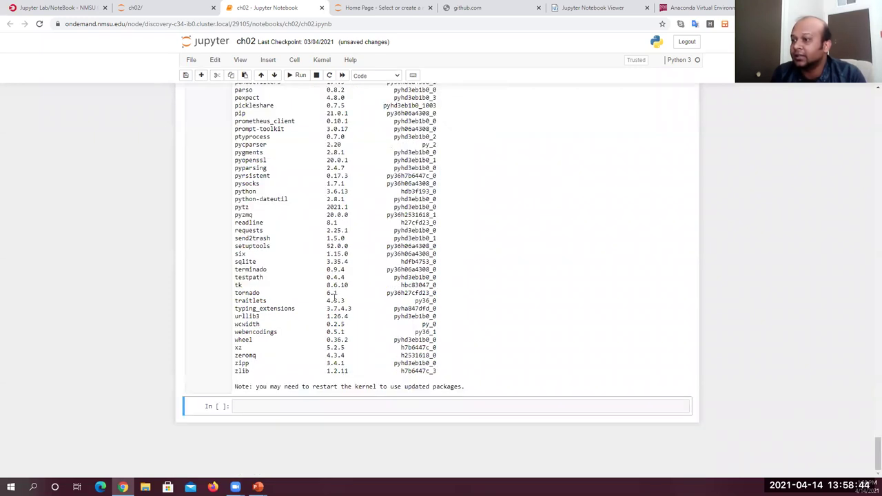
pyautogui.press('Return')
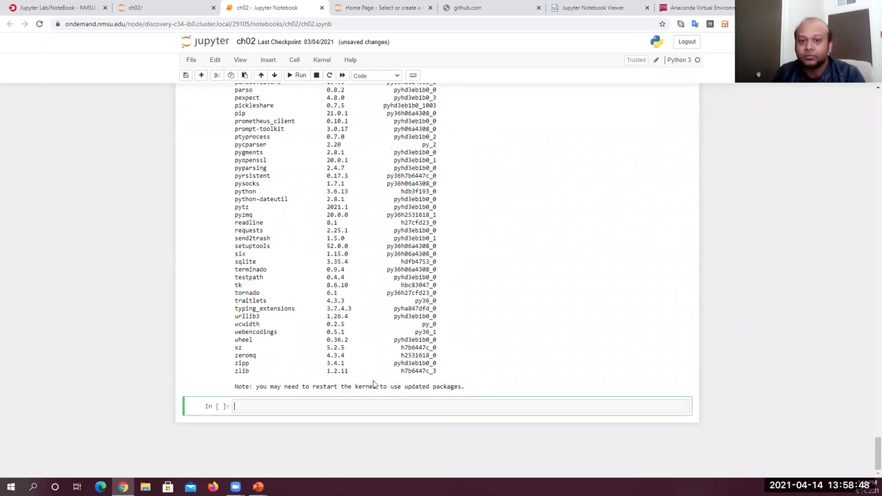
# - Run conda install matplotlib in the new last cell and review the installation output
pyautogui.write('conda install matplotlib')
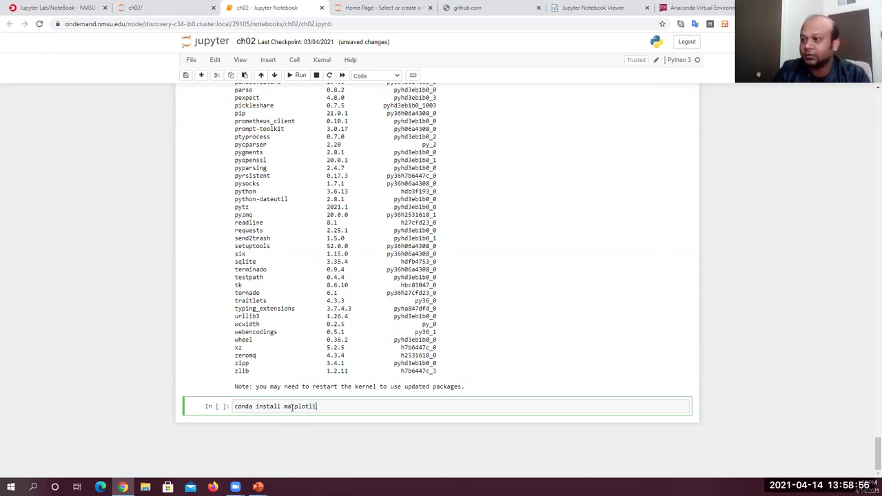
pyautogui.hotkey('ctrl', 'Return')
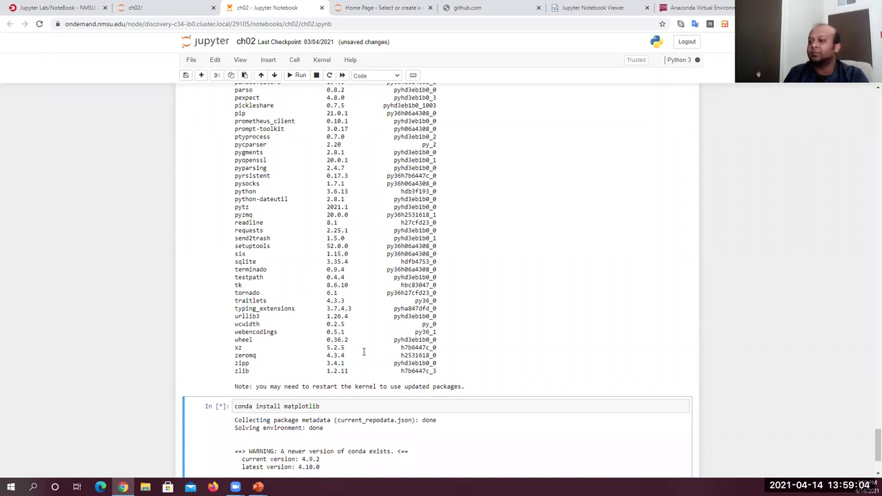
pyautogui.moveTo(876, 437); pyautogui.dragTo(870, 454)
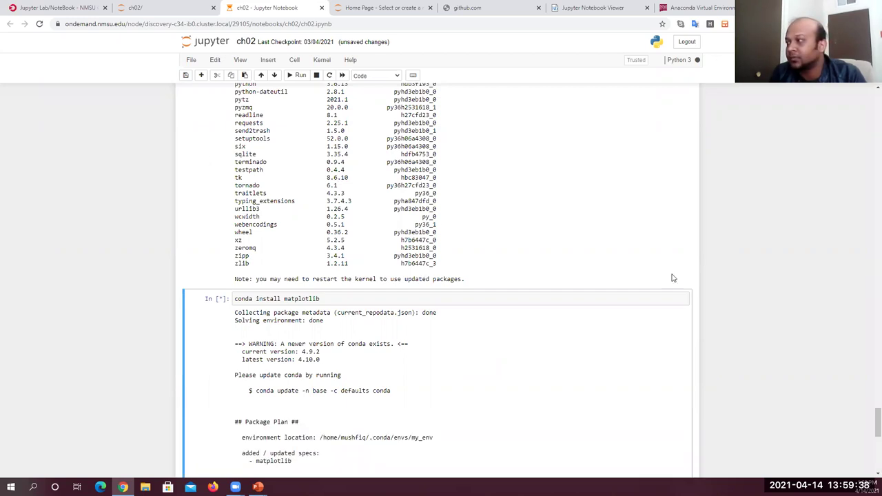
pyautogui.scroll(-1, 589, 383)
pyautogui.scroll(-6, 590, 384)
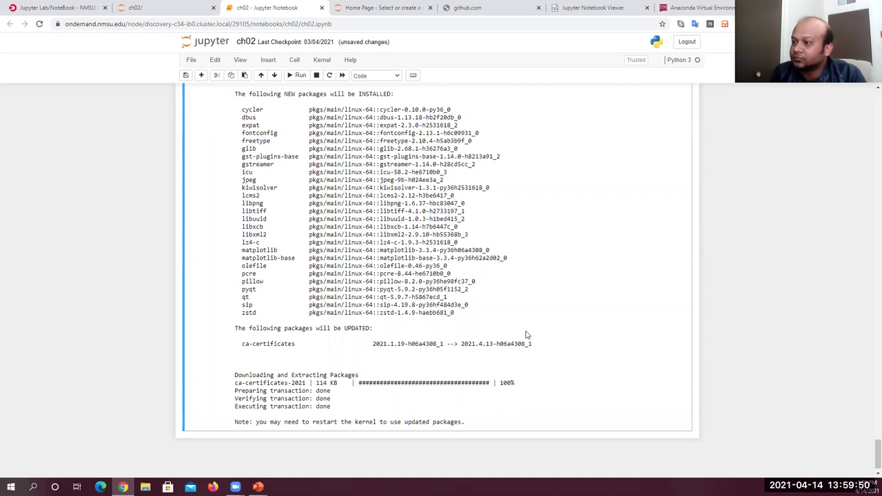
pyautogui.scroll(-1, 433, 325)
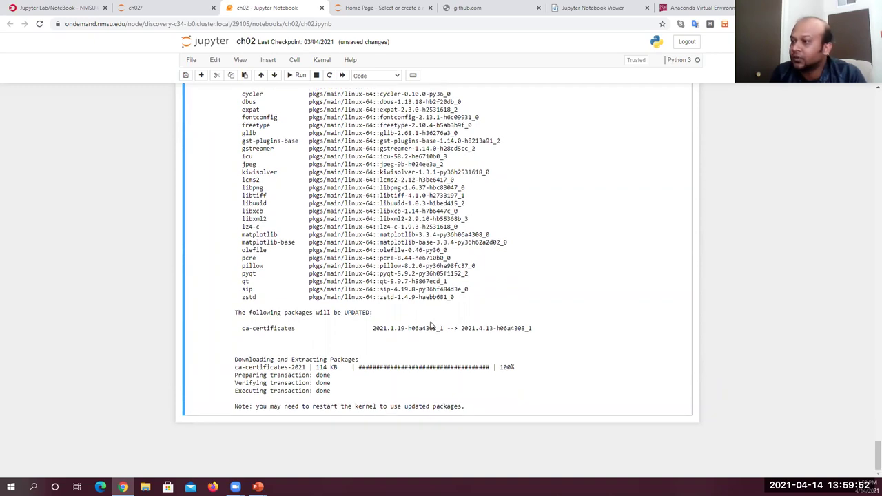
# - Log out of Jupyter from the ch02 notebook, leaving without saving, and proceed to the login page
pyautogui.moveTo(878, 453); pyautogui.dragTo(869, 105)
pyautogui.scroll(-15, 870, 143)
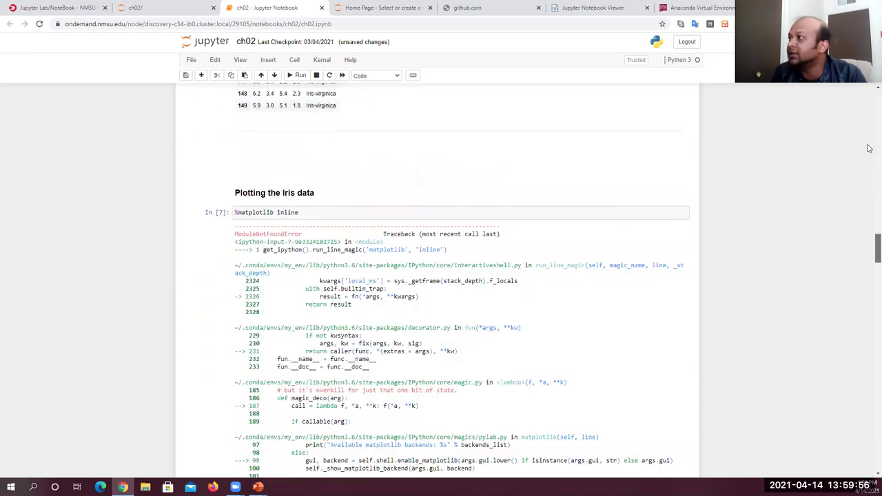
pyautogui.scroll(20, 793, 118)
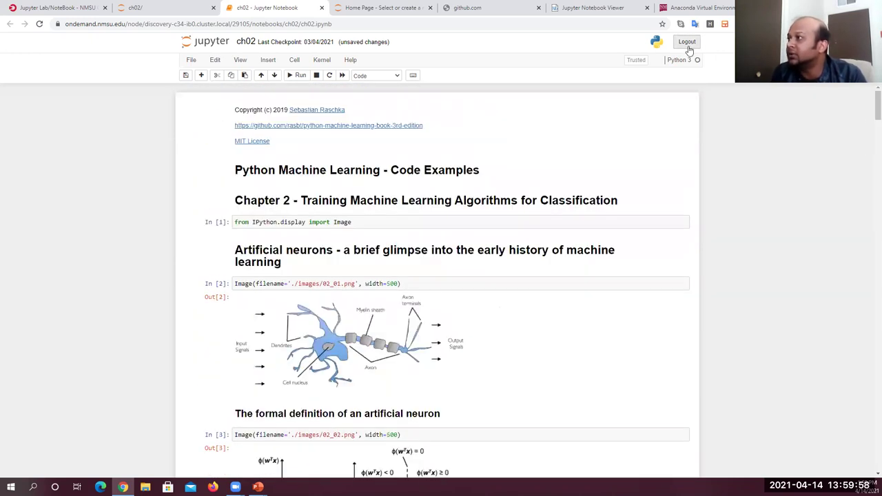
pyautogui.click(689, 46)
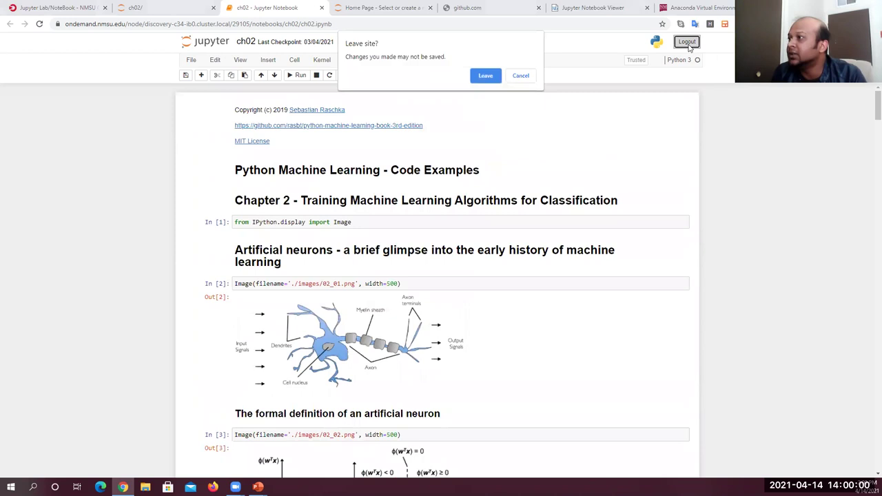
pyautogui.click(481, 76)
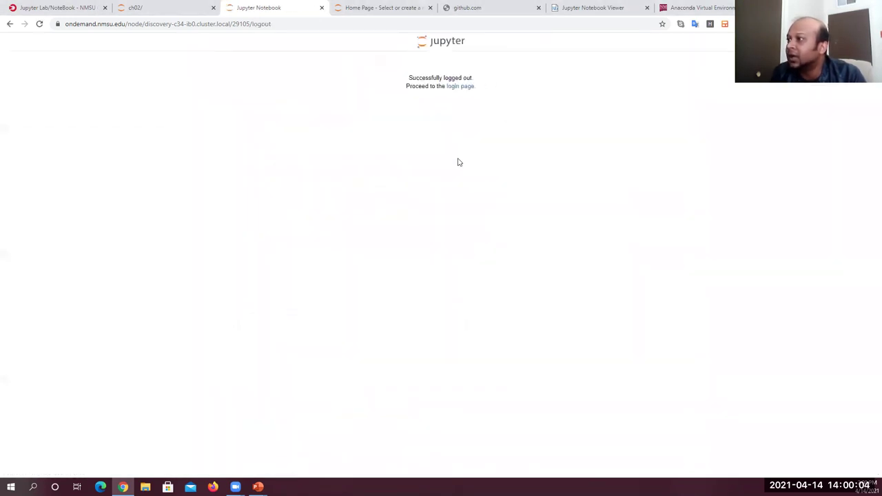
pyautogui.click(457, 88)
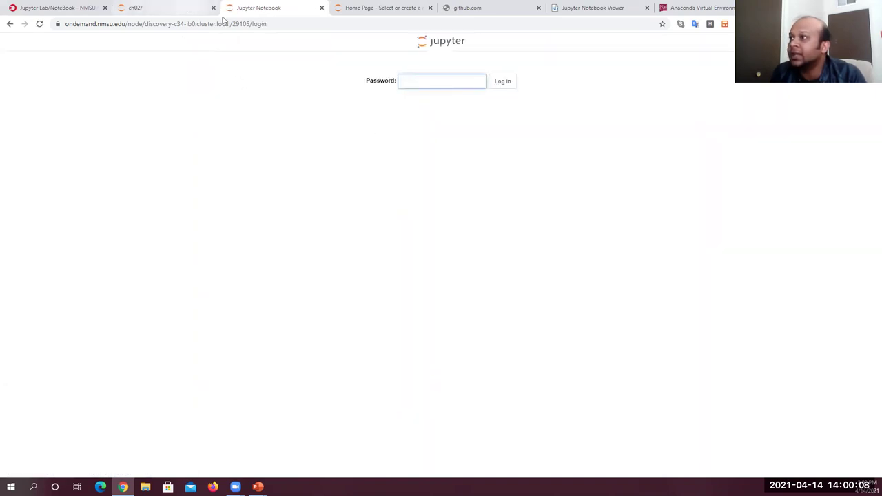
# - Look through the open Jupyter and OnDemand pages for the notebook session's login password
pyautogui.click(181, 5)
pyautogui.click(240, 5)
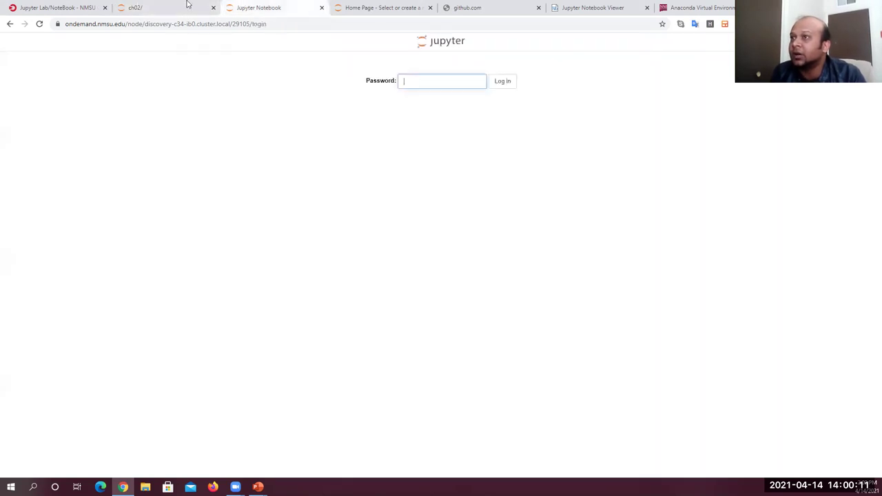
pyautogui.click(79, 7)
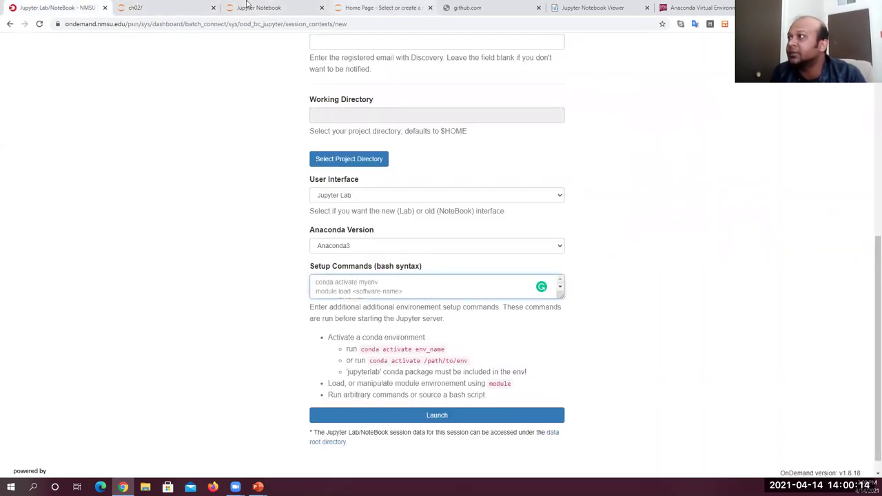
pyautogui.scroll(6, 250, 232)
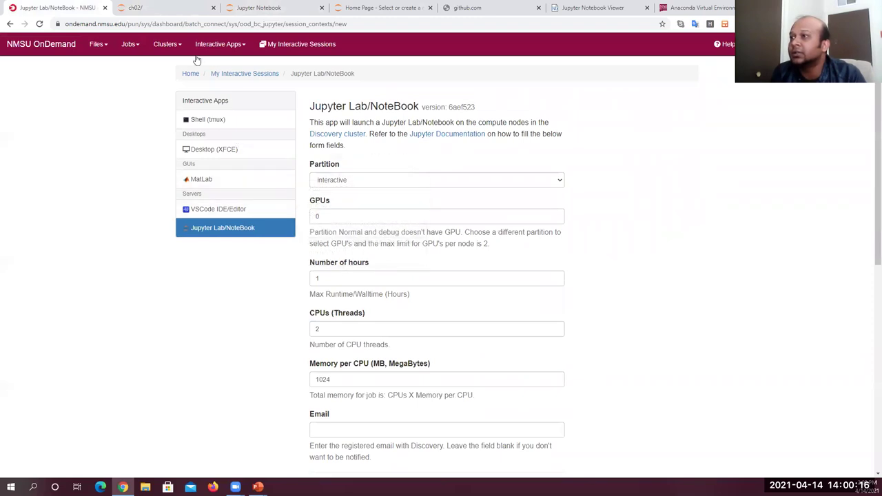
pyautogui.click(164, 7)
pyautogui.click(247, 5)
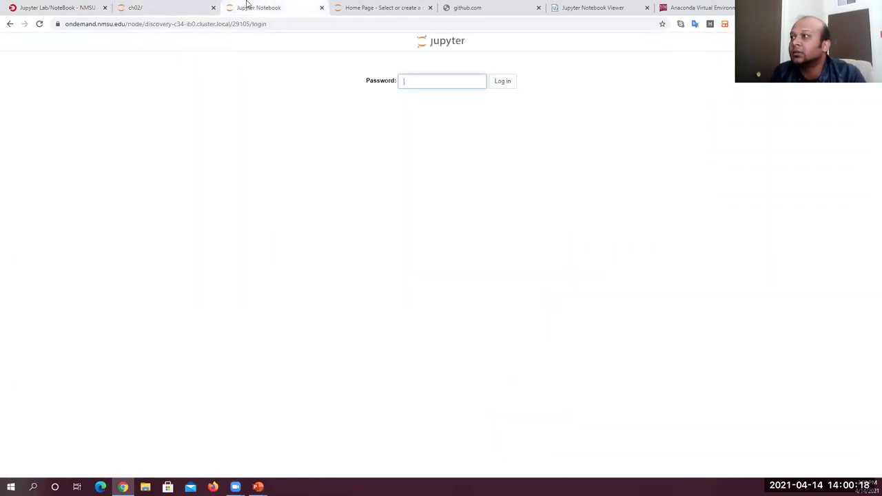
pyautogui.click(363, 5)
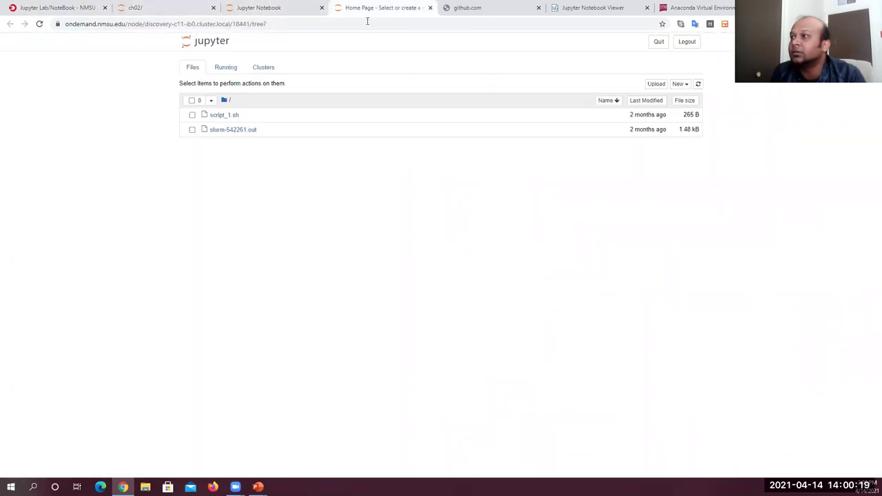
pyautogui.click(476, 4)
pyautogui.click(171, 5)
pyautogui.click(21, 6)
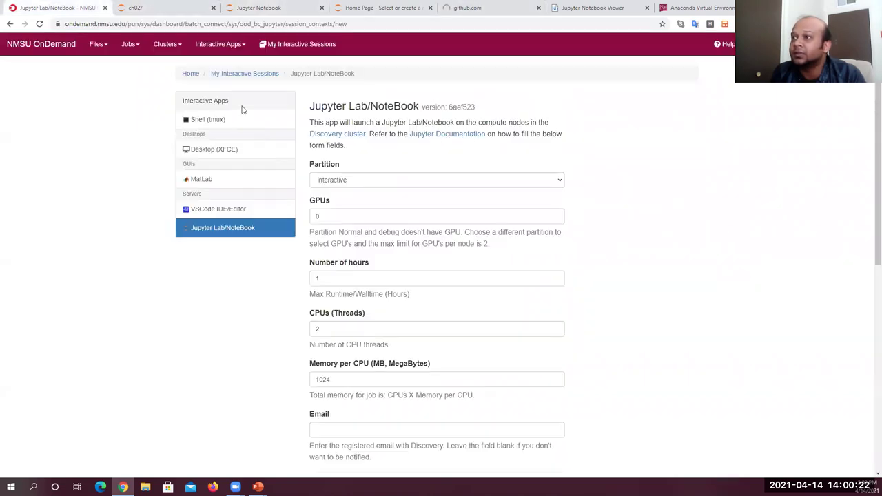
pyautogui.moveTo(219, 208); pyautogui.dragTo(296, 200)
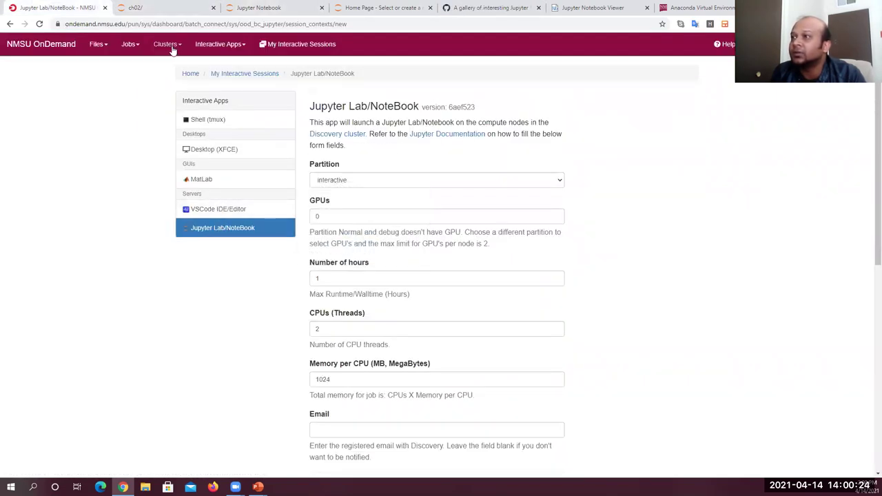
# - Open the Active Jobs list, filter it to your own jobs, and examine the details of the running Jupyter job
pyautogui.click(129, 44)
pyautogui.click(144, 69)
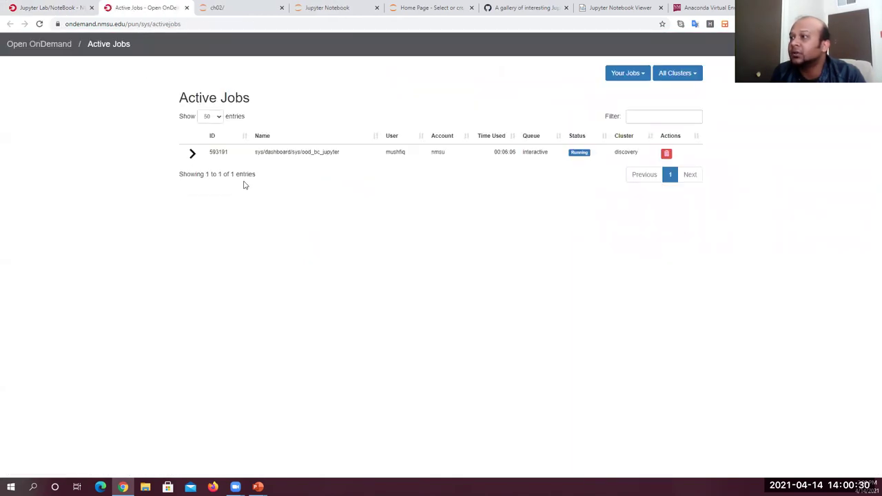
pyautogui.doubleClick(246, 174)
pyautogui.click(450, 155)
pyautogui.click(622, 75)
pyautogui.click(629, 92)
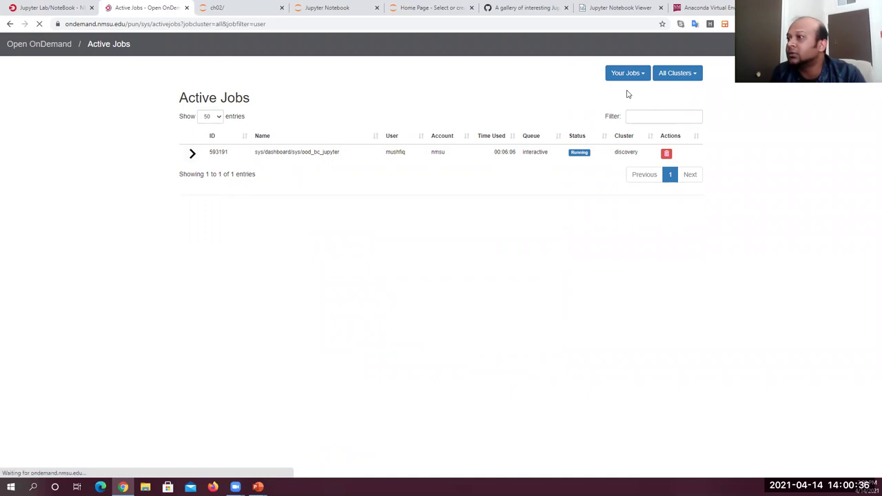
pyautogui.click(192, 153)
pyautogui.scroll(-1, 299, 284)
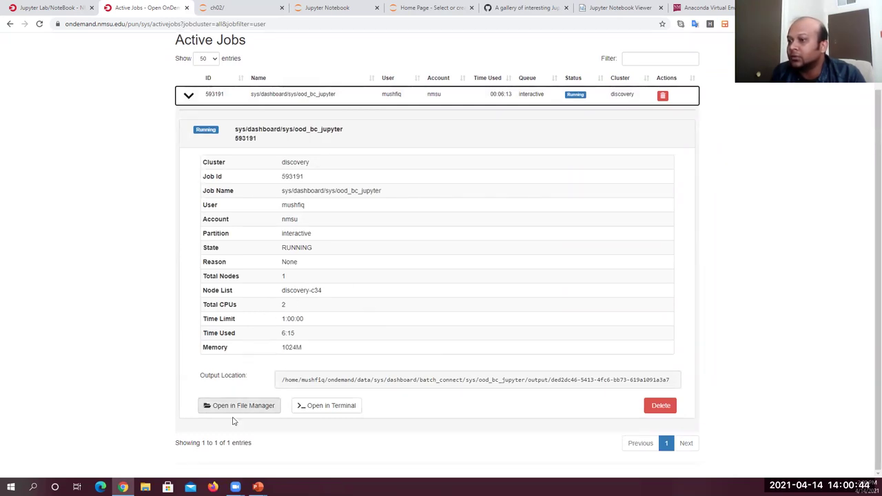
# - Open My Interactive Sessions in OnDemand and copy the running session's Jupyter NoteBook password
pyautogui.click(48, 7)
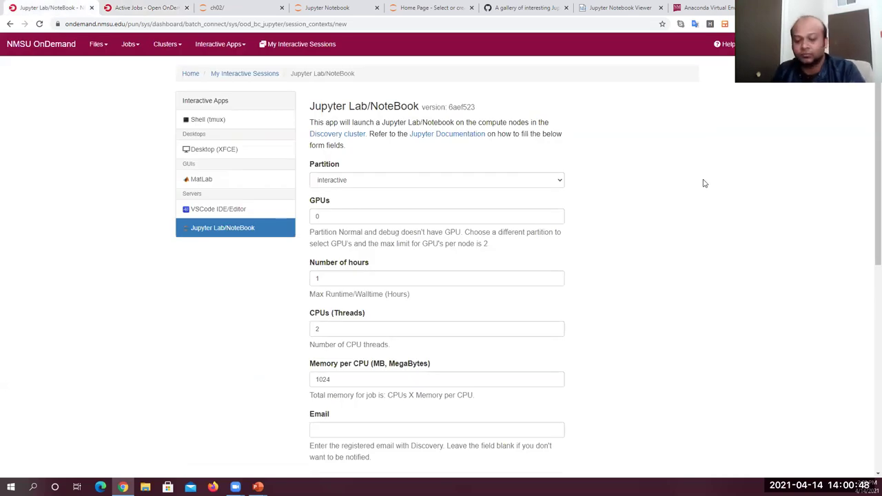
pyautogui.press('F5')
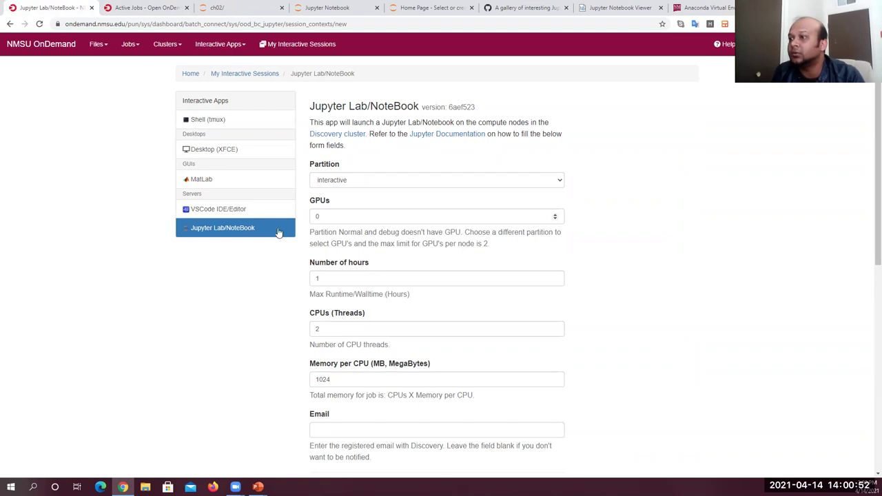
pyautogui.click(252, 75)
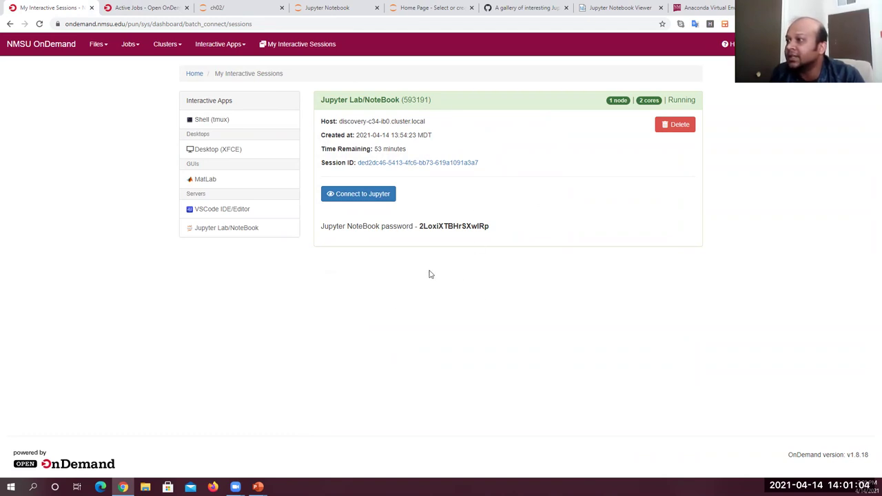
pyautogui.doubleClick(443, 227)
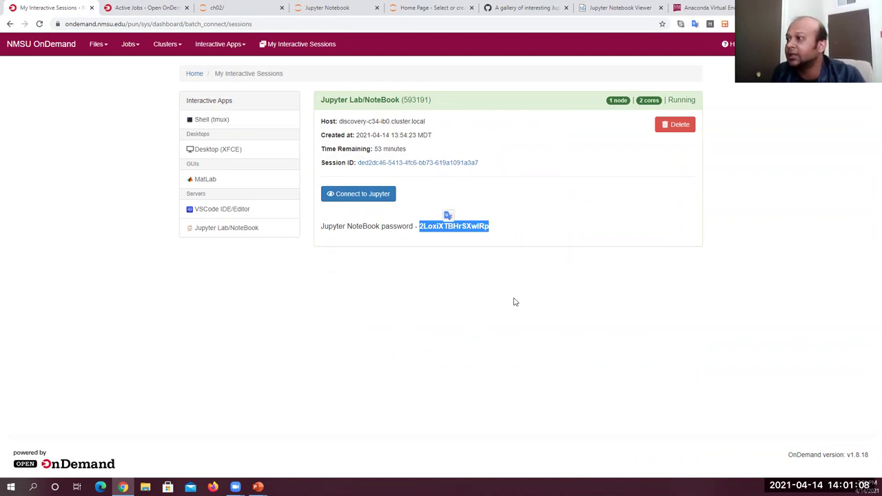
# - Log in to Jupyter with the copied session password and open ch02.ipynb from the ch02 folder
pyautogui.click(347, 8)
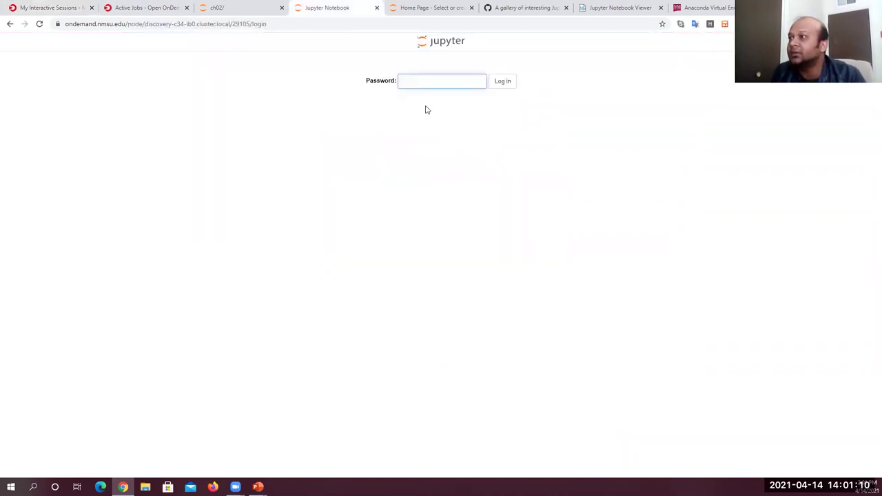
pyautogui.hotkey('ctrl', 'v')
pyautogui.click(502, 81)
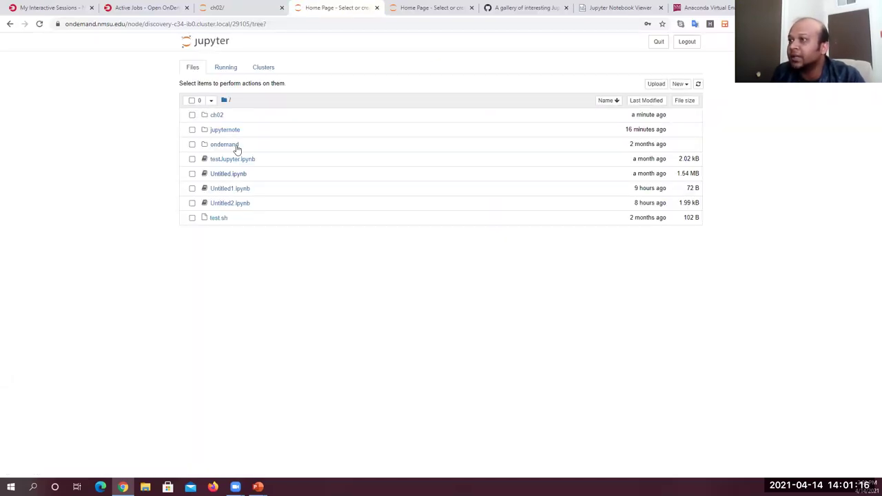
pyautogui.click(217, 116)
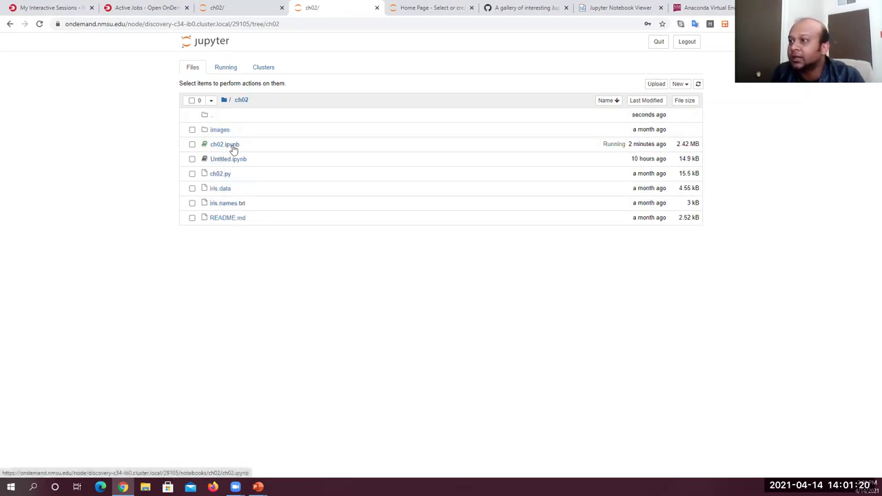
pyautogui.click(233, 146)
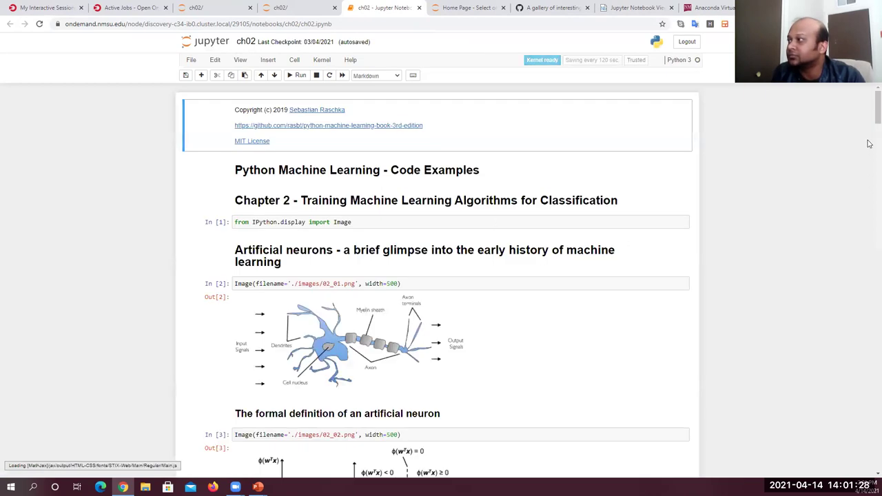
# - Clear the unfinished "conda in" text from the last cell of the notebook
pyautogui.scroll(-15, 869, 391)
pyautogui.scroll(-20, 870, 392)
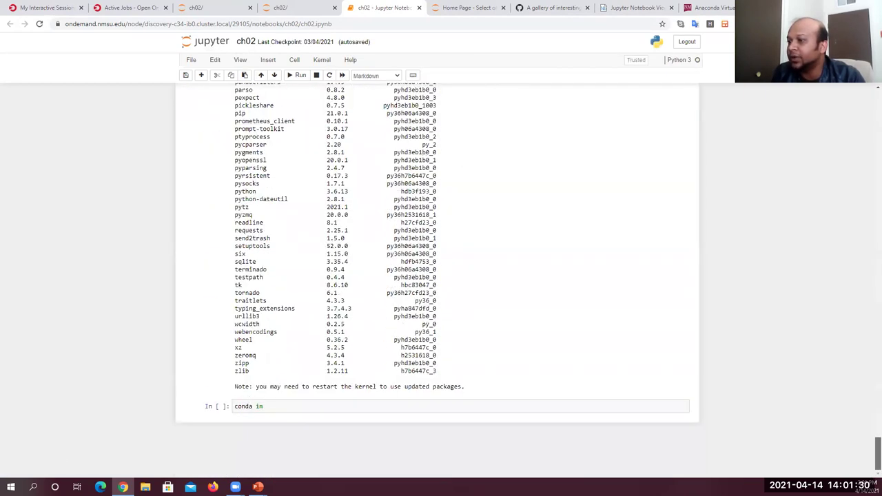
pyautogui.click(304, 405)
pyautogui.press('BackSpace')
pyautogui.press('BackSpace')
pyautogui.press('BackSpace')
pyautogui.press('BackSpace')
pyautogui.press('BackSpace')
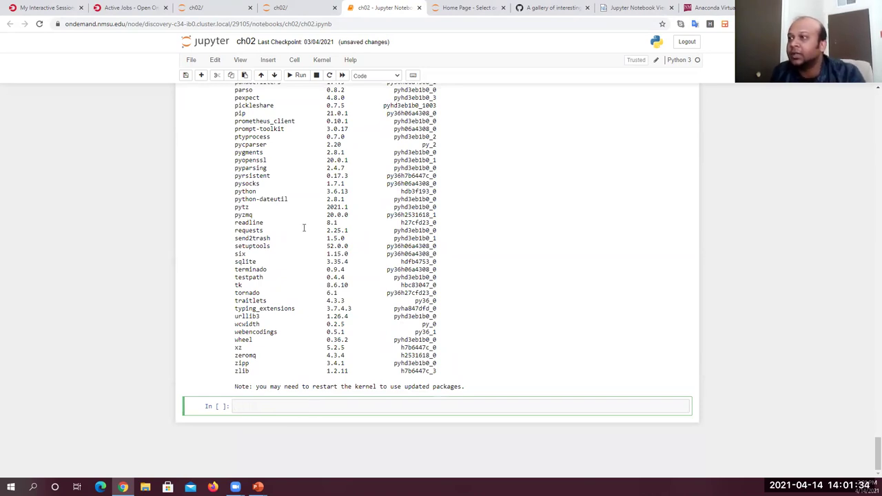
# - Rerun the conda list cell under Check your env to refresh the environment's package list
pyautogui.scroll(3, 303, 227)
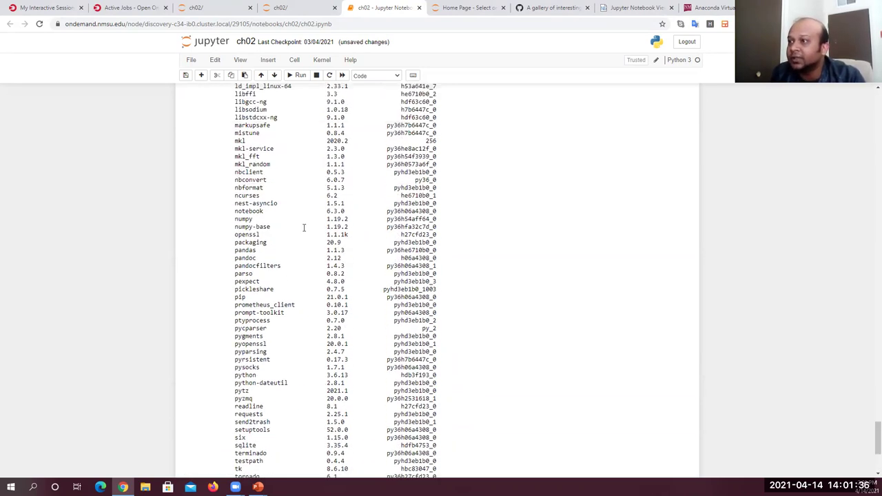
pyautogui.scroll(9, 304, 227)
pyautogui.click(279, 304)
pyautogui.hotkey('ctrl', 'Return')
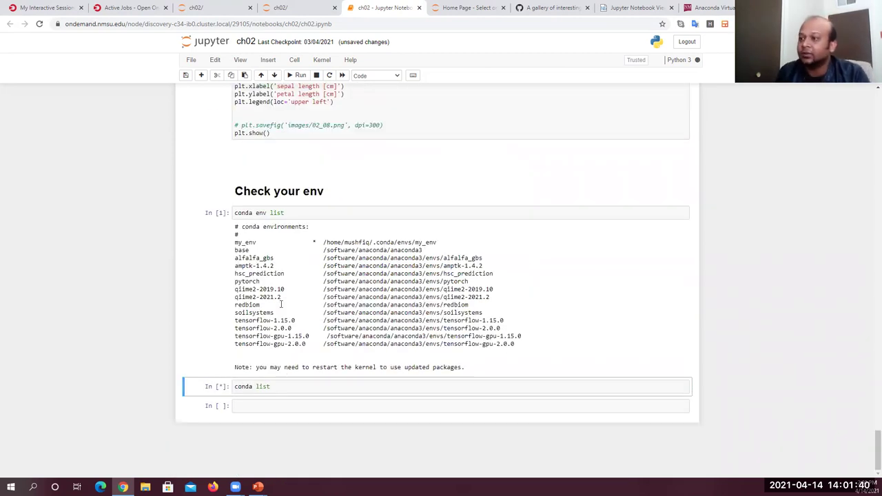
# - Find the matplotlib entry in the conda list output under Check your env and highlight its row
pyautogui.scroll(-3, 350, 414)
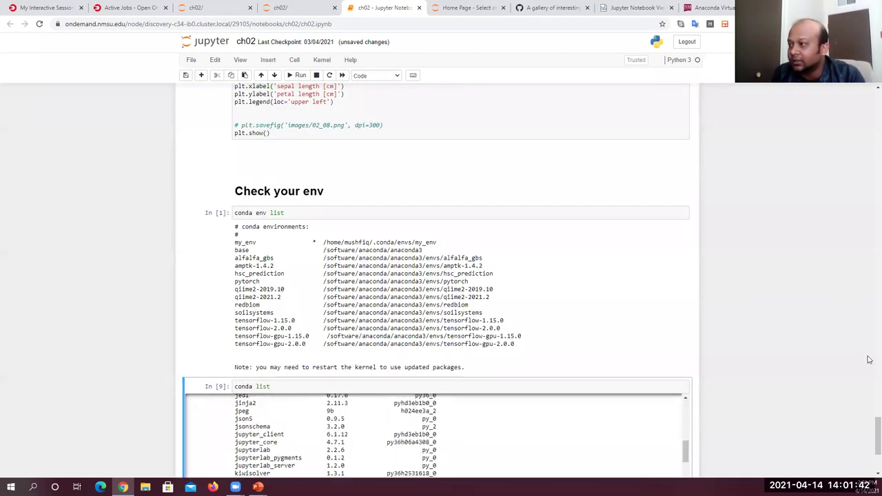
pyautogui.scroll(-3, 817, 339)
pyautogui.scroll(-2, 395, 299)
pyautogui.scroll(-5, 395, 300)
pyautogui.scroll(2, 310, 298)
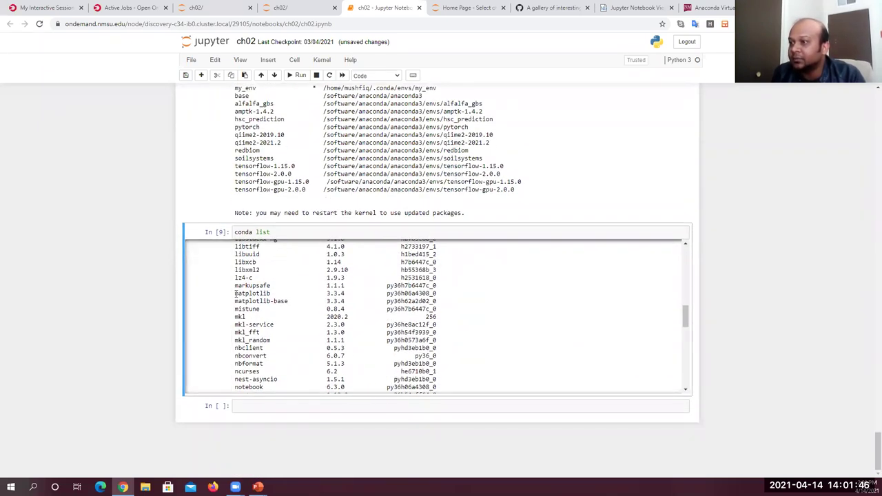
pyautogui.moveTo(237, 293); pyautogui.dragTo(461, 297)
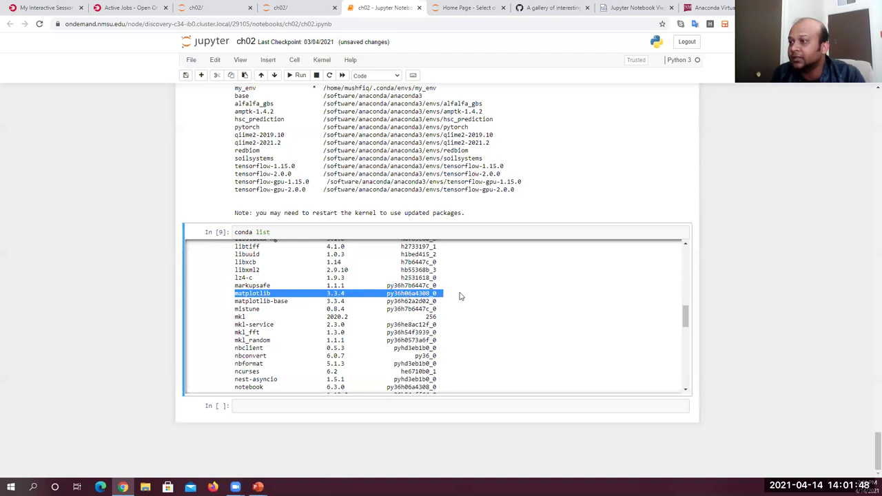
# - Rerun the %matplotlib inline cell under Plotting the Iris data
pyautogui.moveTo(870, 452); pyautogui.dragTo(783, 297)
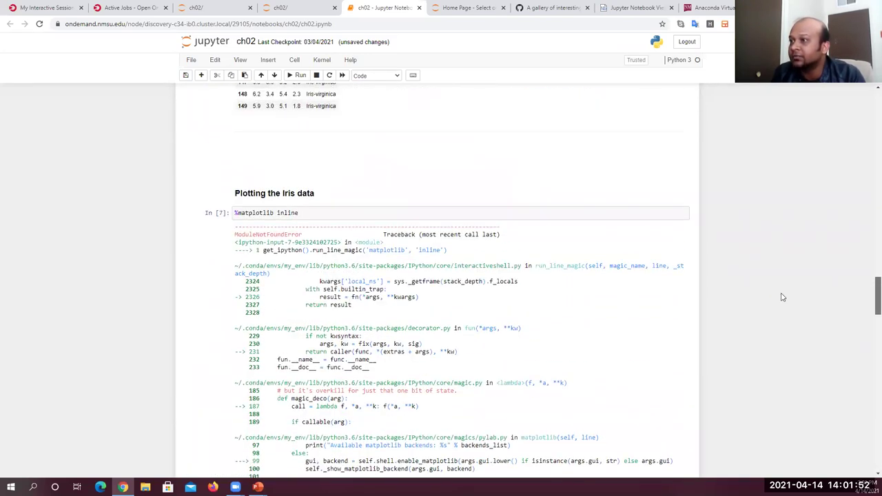
pyautogui.click(393, 216)
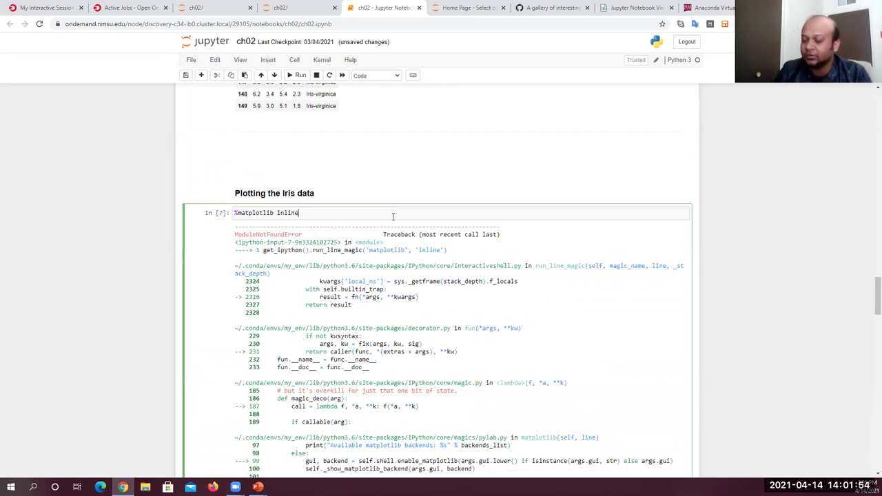
pyautogui.hotkey('ctrl', 'Return')
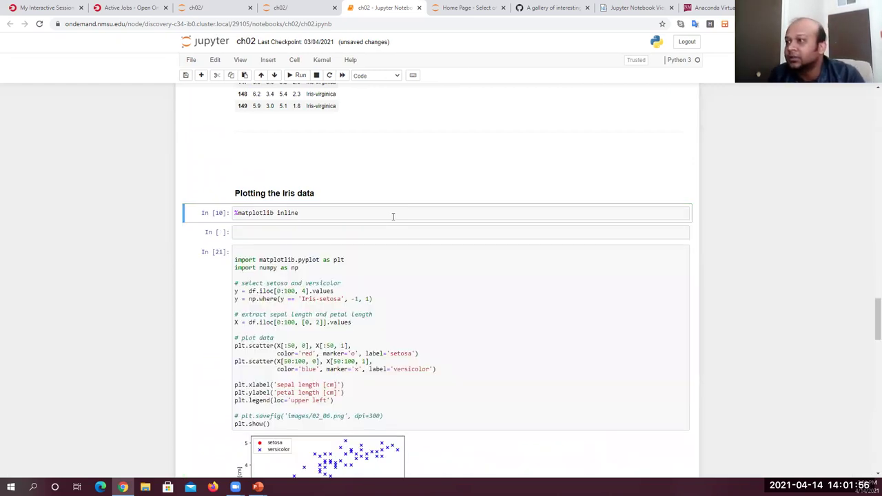
# - Run the cell that plots the setosa and versicolor scatter of sepal length against petal length
pyautogui.click(285, 233)
pyautogui.click(427, 298)
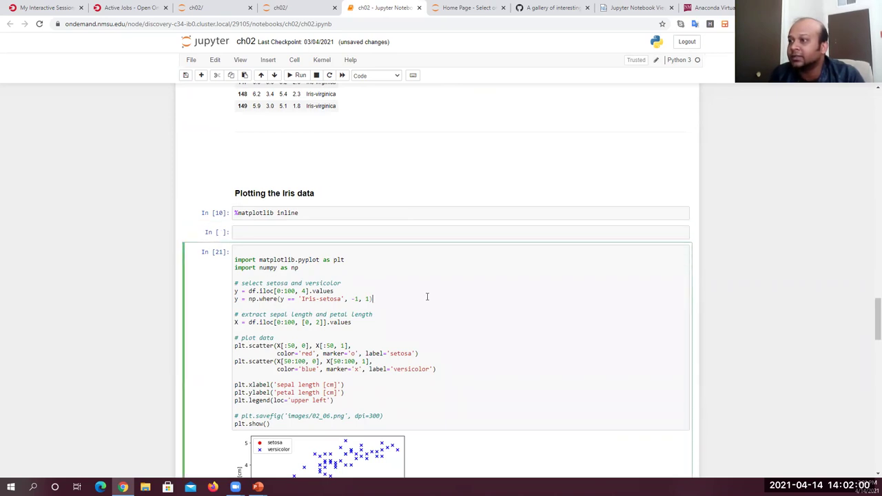
pyautogui.hotkey('ctrl', 'Return')
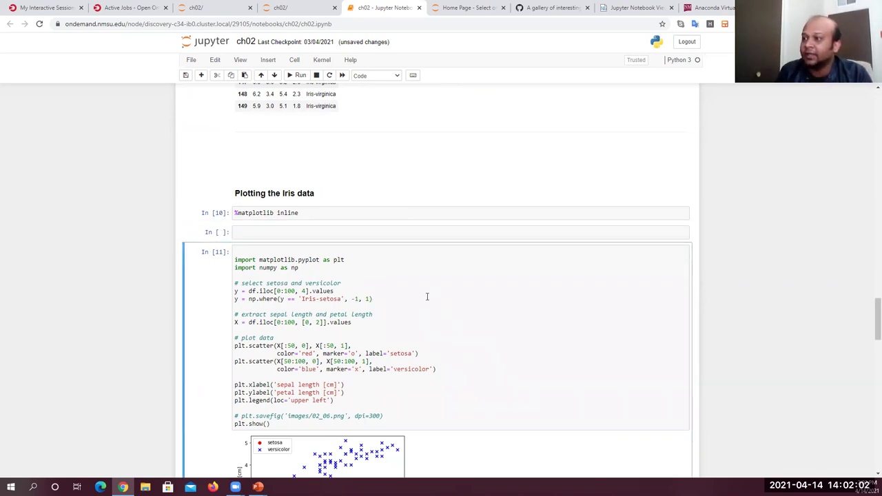
pyautogui.scroll(-2, 421, 301)
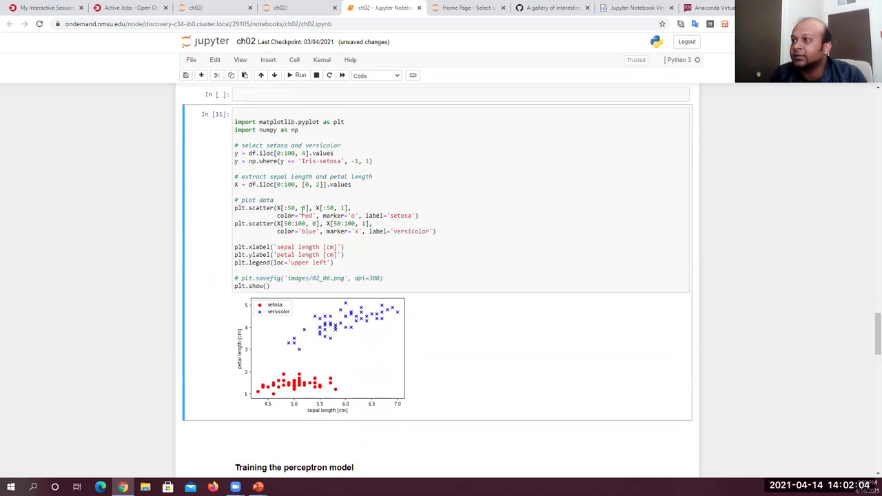
pyautogui.scroll(1, 274, 172)
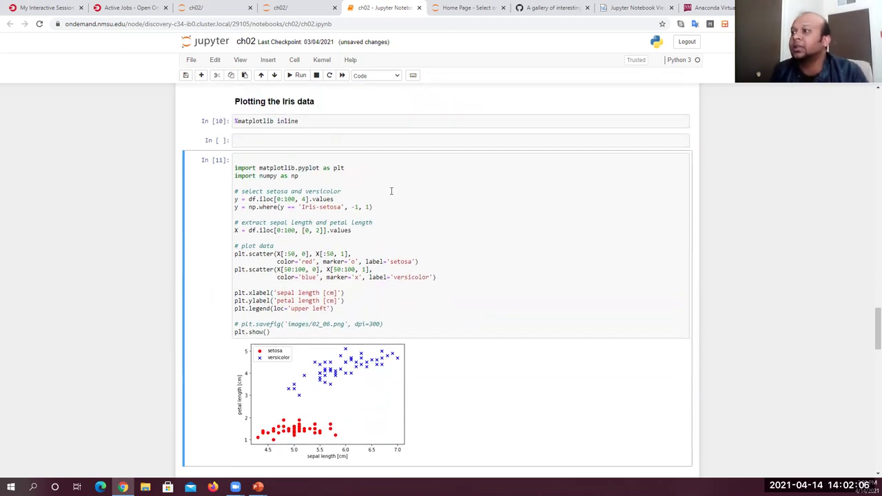
pyautogui.scroll(-1, 309, 307)
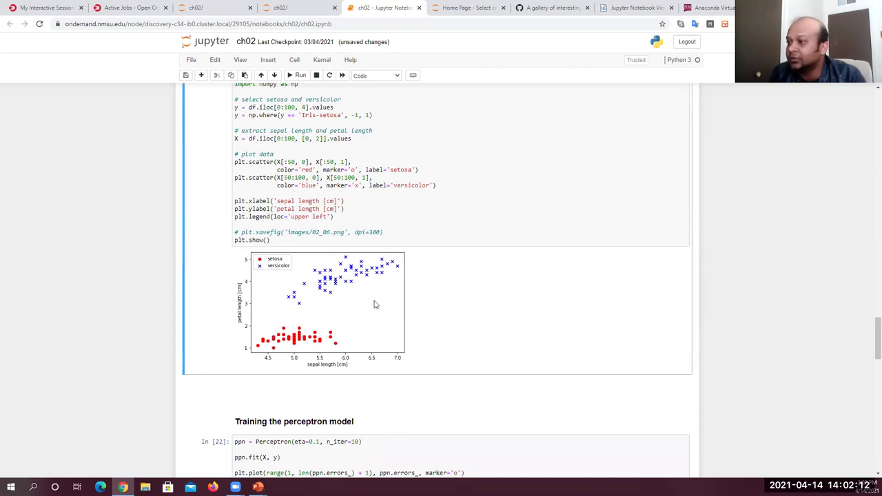
# - Run the cell under Training the perceptron model that fits Perceptron(eta=0.1, n_iter=10) and plots its errors
pyautogui.scroll(-2, 376, 304)
pyautogui.scroll(-1, 376, 304)
pyautogui.click(491, 224)
pyautogui.hotkey('ctrl', 'Return')
# - Run the plot_decision_regions function cell and the cell that plots the perceptron's decision regions
pyautogui.scroll(-3, 492, 234)
pyautogui.click(494, 243)
pyautogui.scroll(-3, 495, 243)
pyautogui.click(495, 243)
pyautogui.hotkey('ctrl', 'Return')
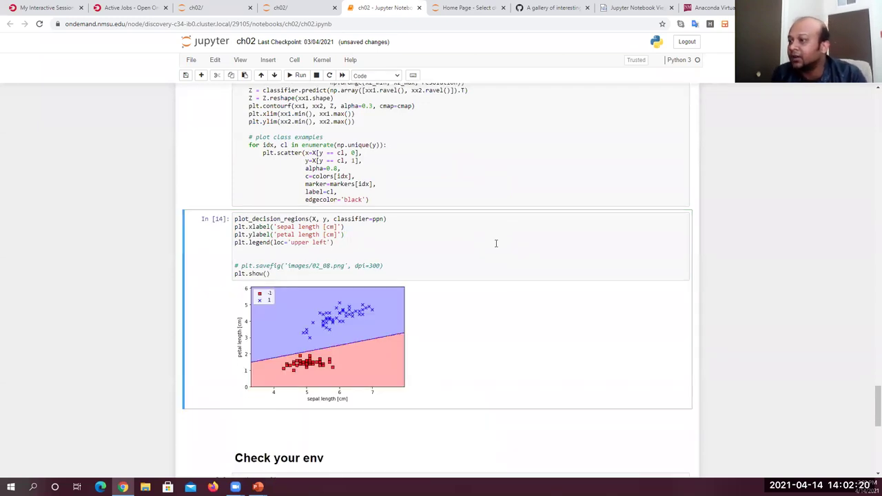
pyautogui.scroll(-2, 497, 246)
pyautogui.scroll(2, 493, 246)
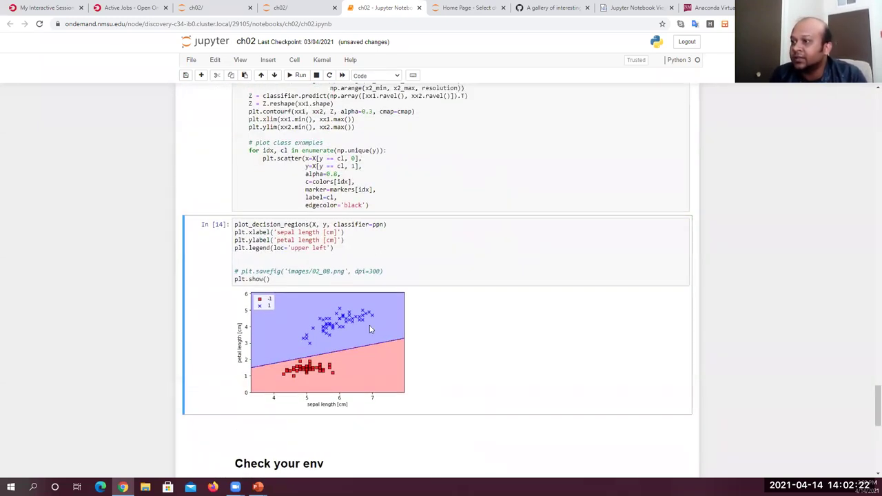
# - Review the decision region plot and the environment and package lists under Check your env
pyautogui.scroll(-3, 407, 293)
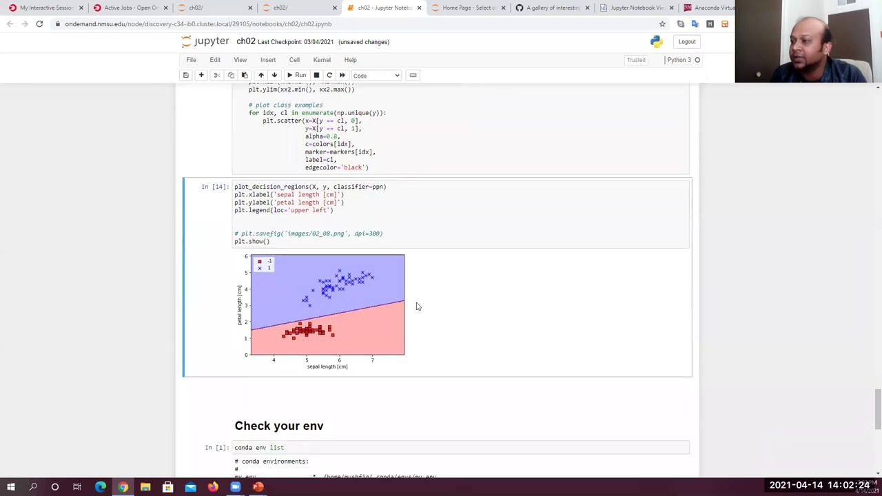
pyautogui.scroll(-2, 476, 269)
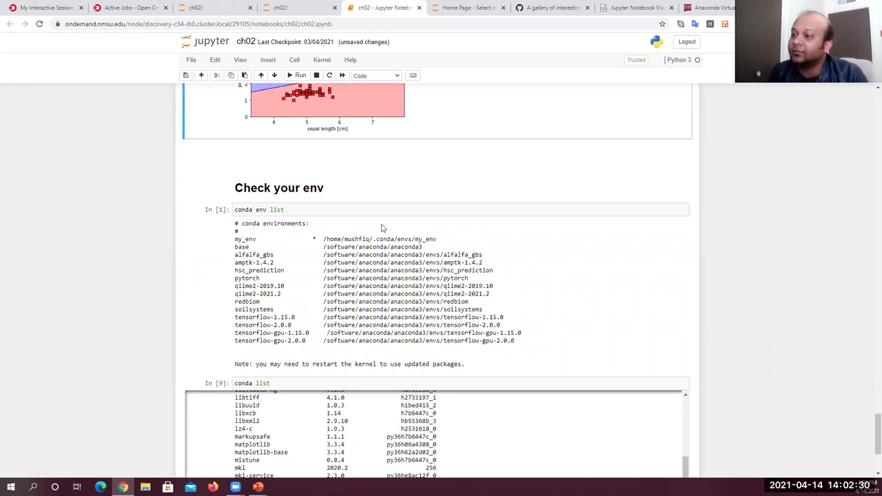
pyautogui.scroll(-2, 383, 229)
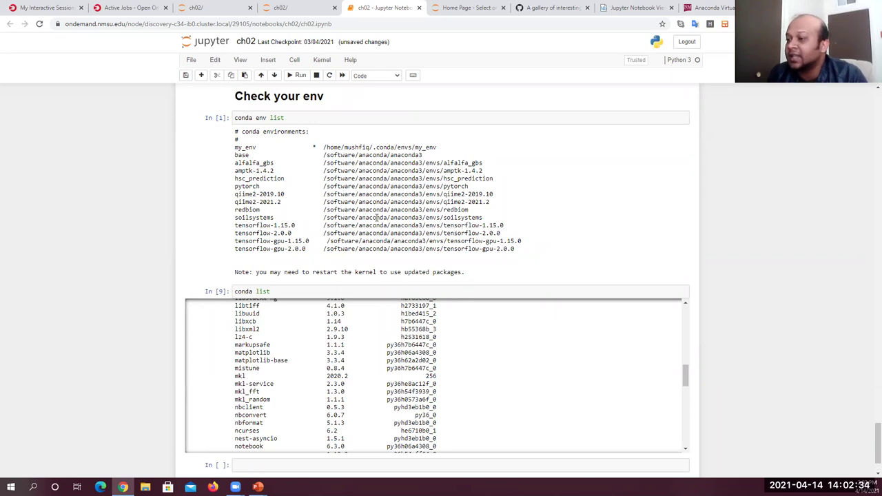
pyautogui.scroll(-2, 377, 218)
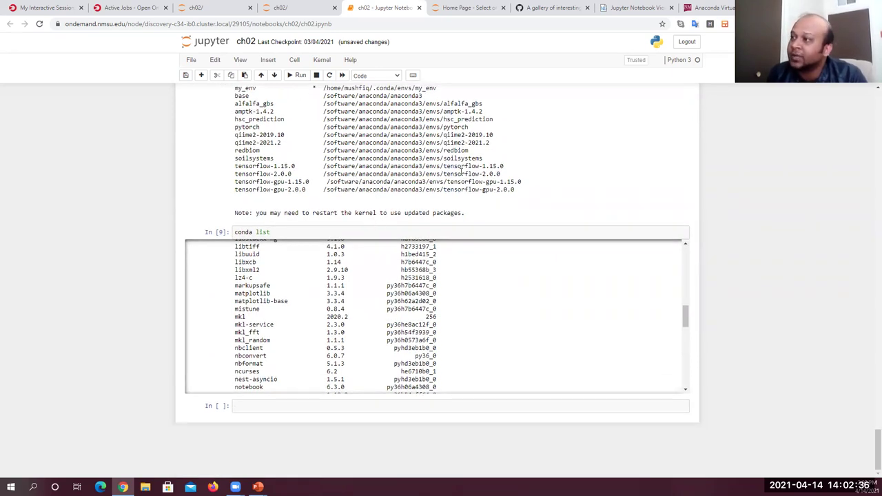